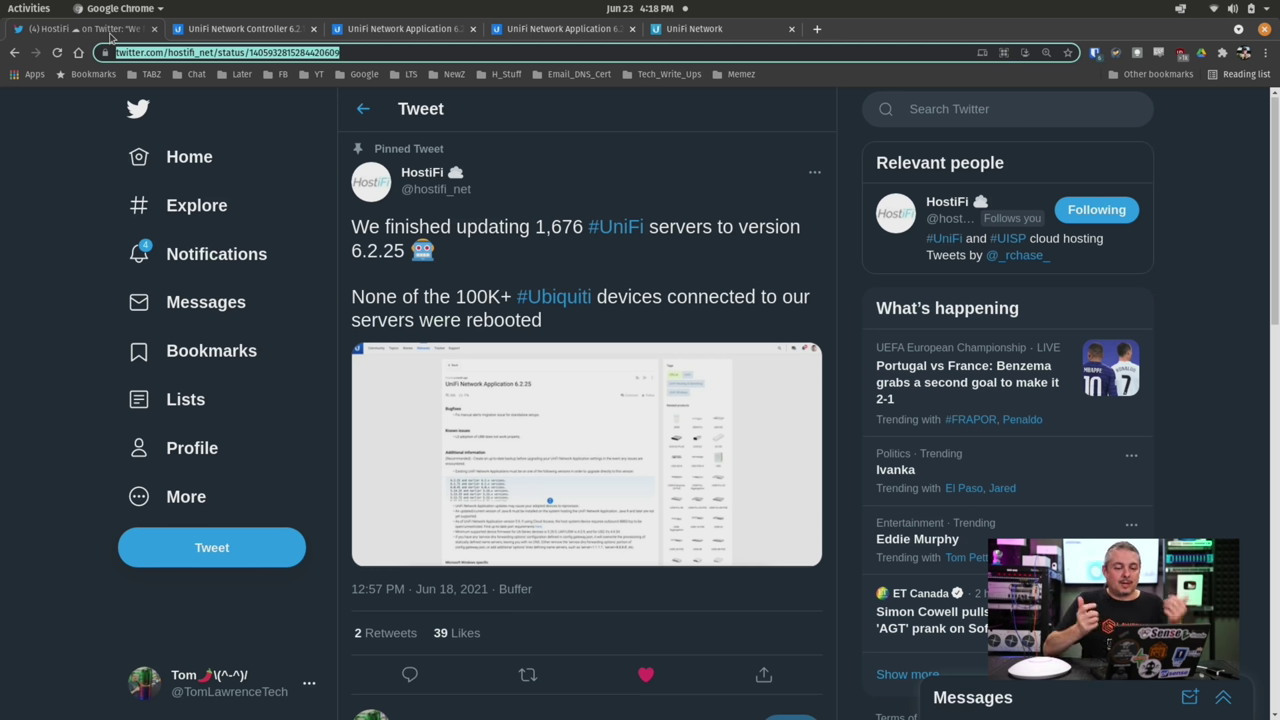
- Open the UniFi Network Controller 6.2.17 release notes and highlight the improvement about dismissing the UDM-Pro banner
left_click(210, 29)
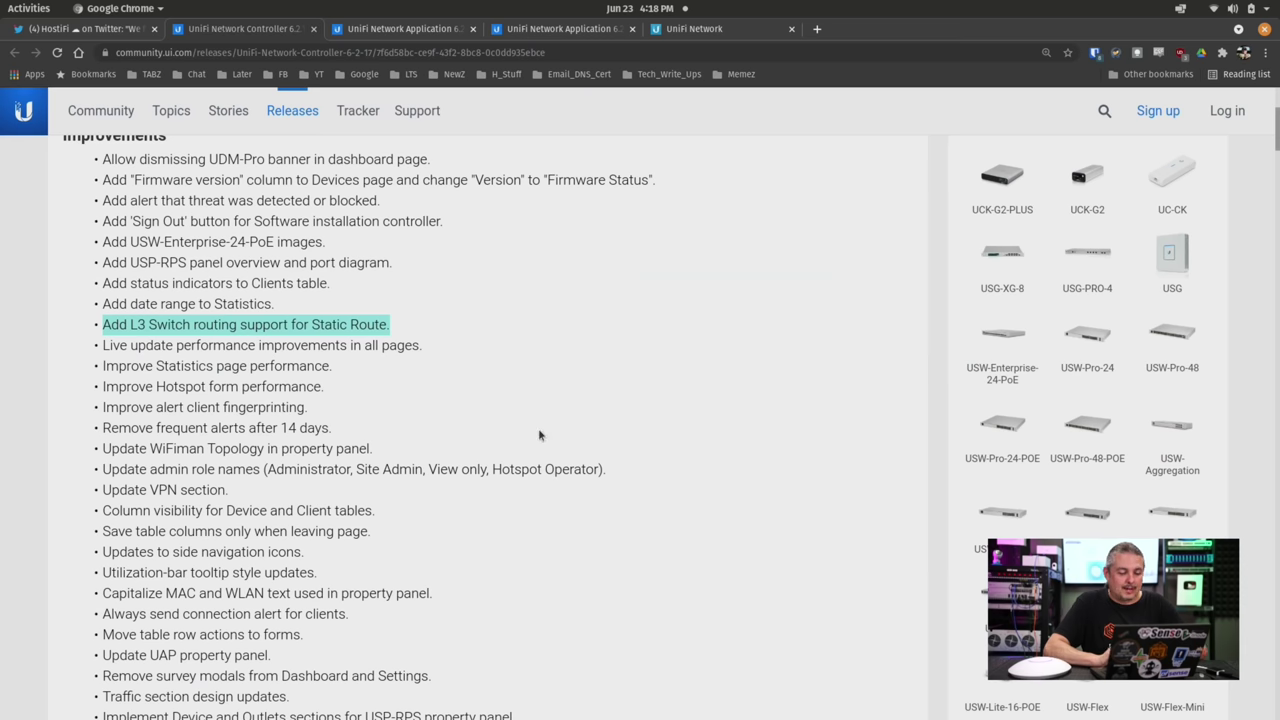
scroll(538, 430, "up", 3)
scroll(538, 434, "up", 2)
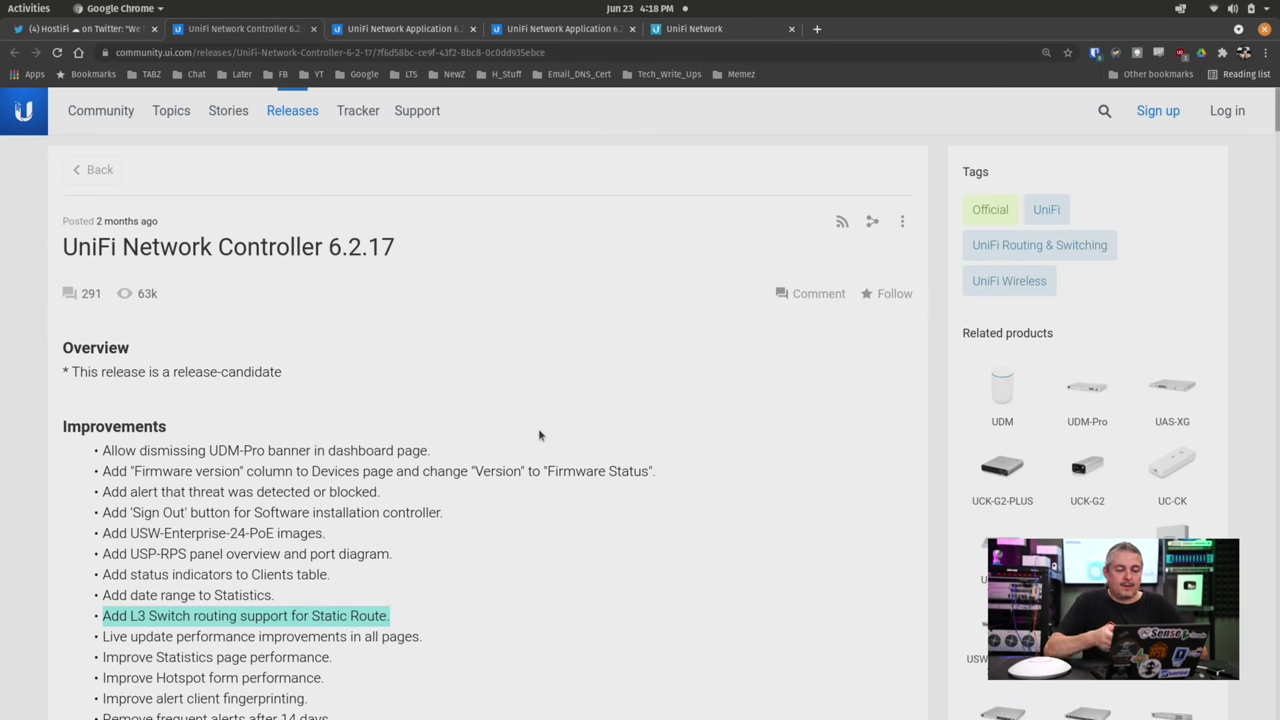
scroll(538, 428, "down", 4)
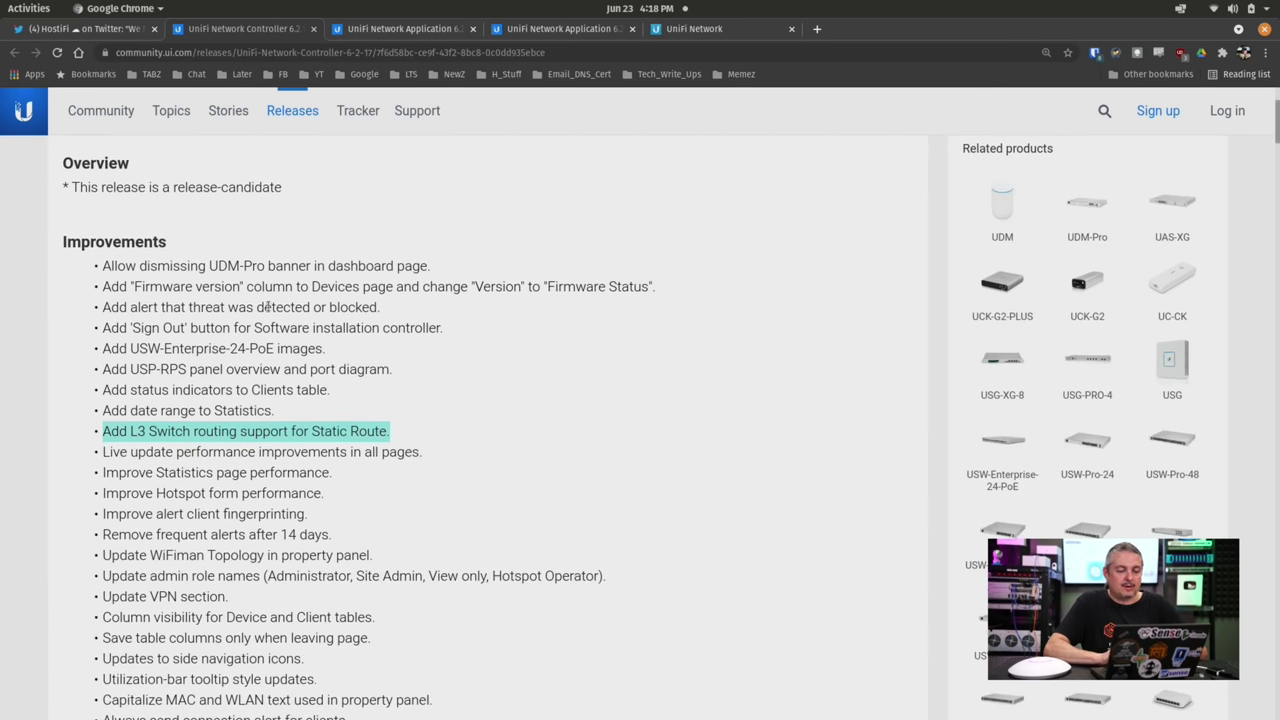
left_click_drag(101, 266, 446, 272)
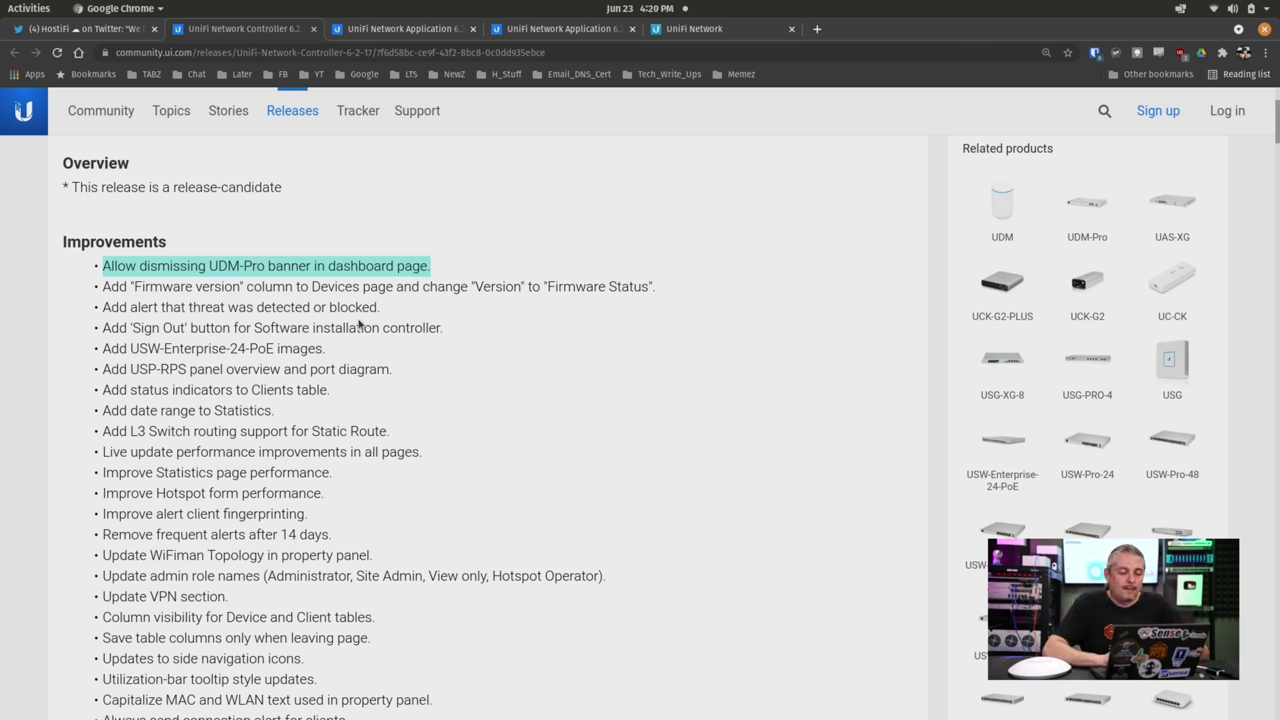
- Highlight the line on L3 Switch routing support for Static Route and look over the remaining improvements
left_click(213, 432)
triple_click(213, 432)
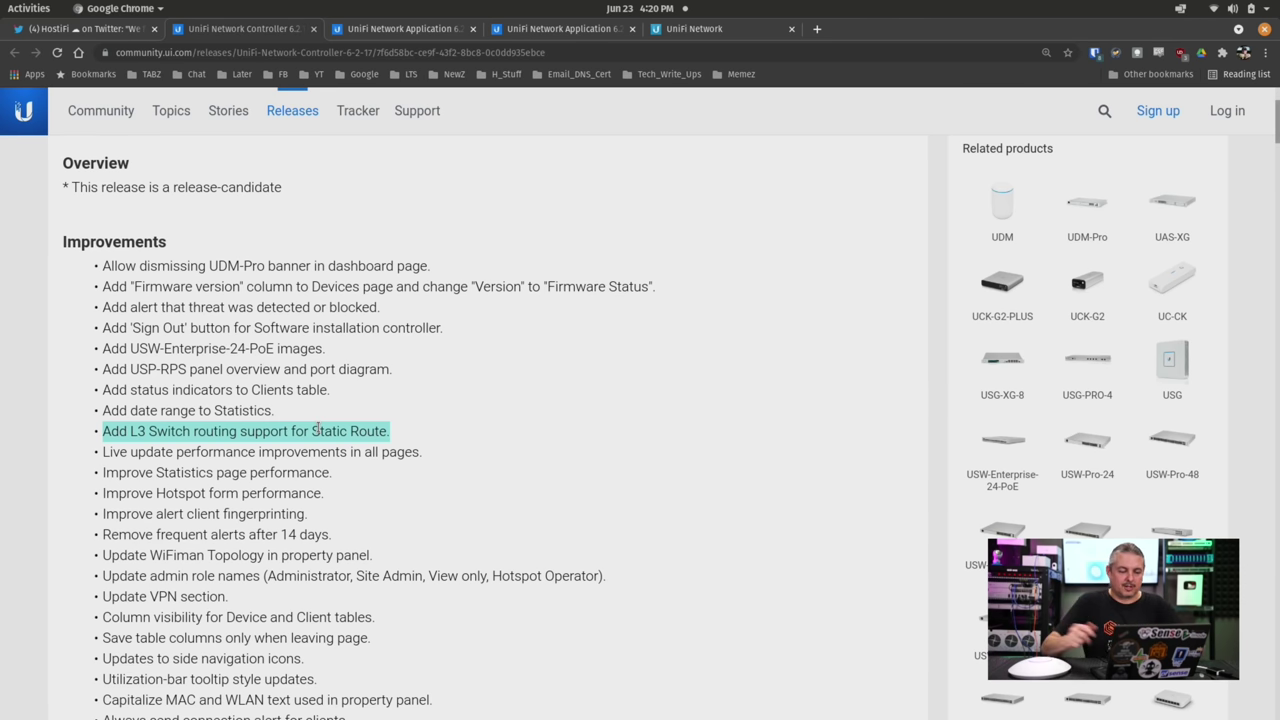
scroll(422, 487, "down", 3)
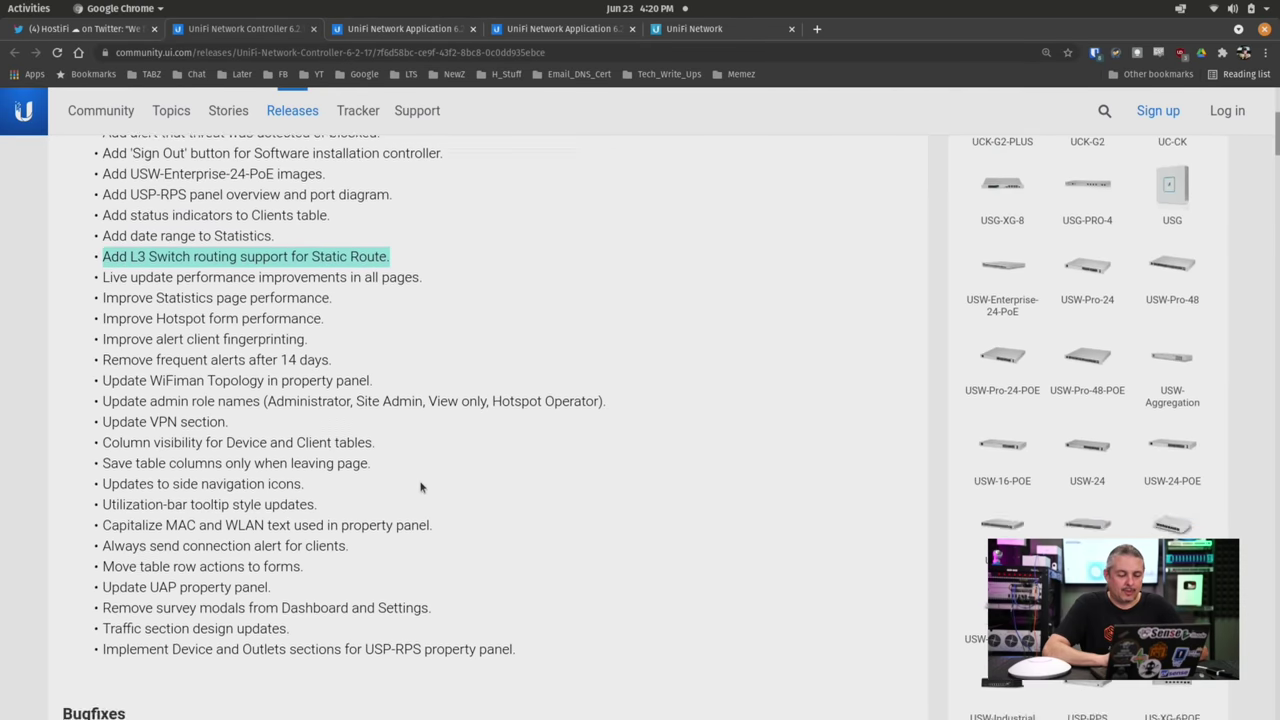
scroll(422, 487, "up", 5)
- Review the UniFi Network Application 6.2.23, 6.2.25 and 6.2.26 release notes, ending back on 6.2.23
left_click(398, 29)
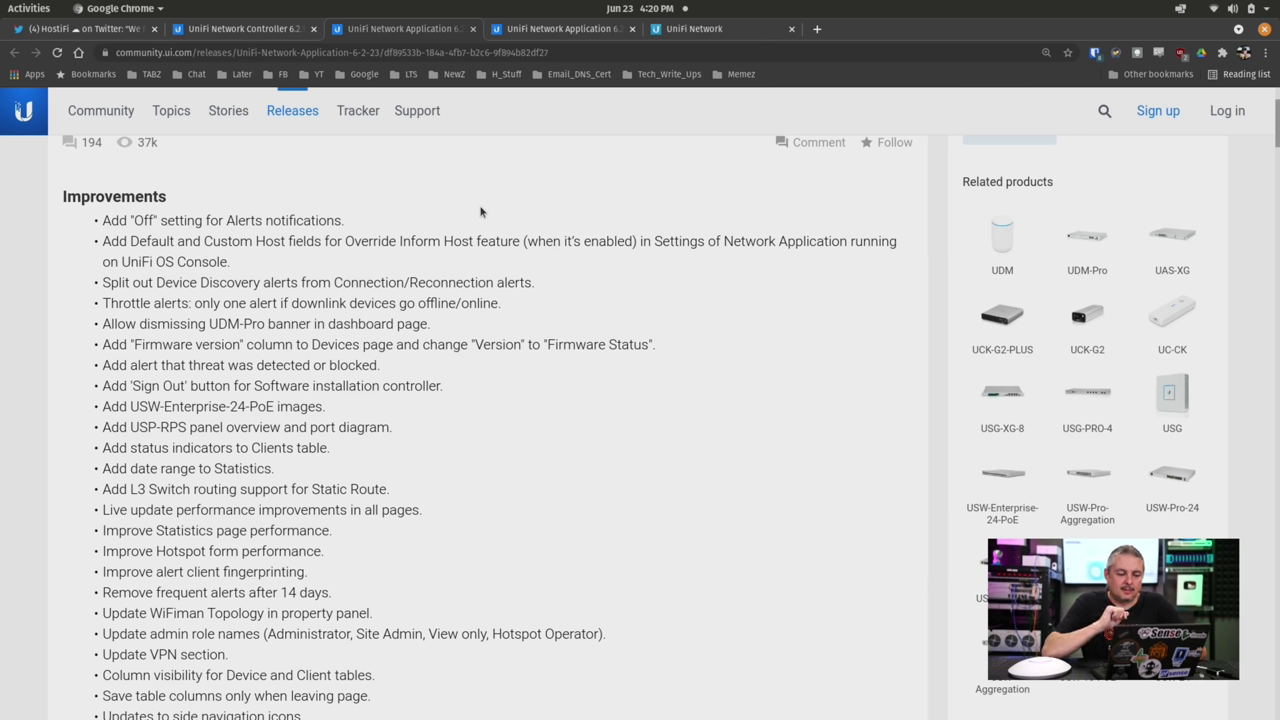
scroll(480, 212, "up", 3)
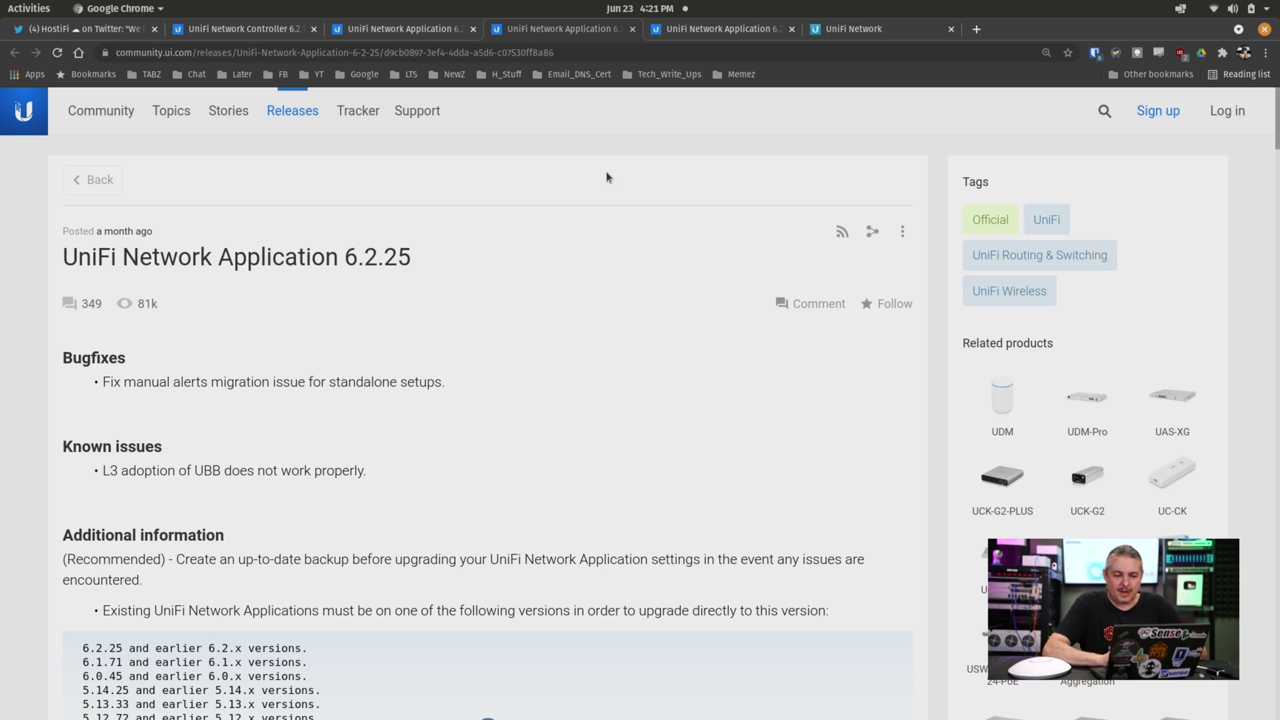
left_click(694, 36)
scroll(604, 368, "up", 3)
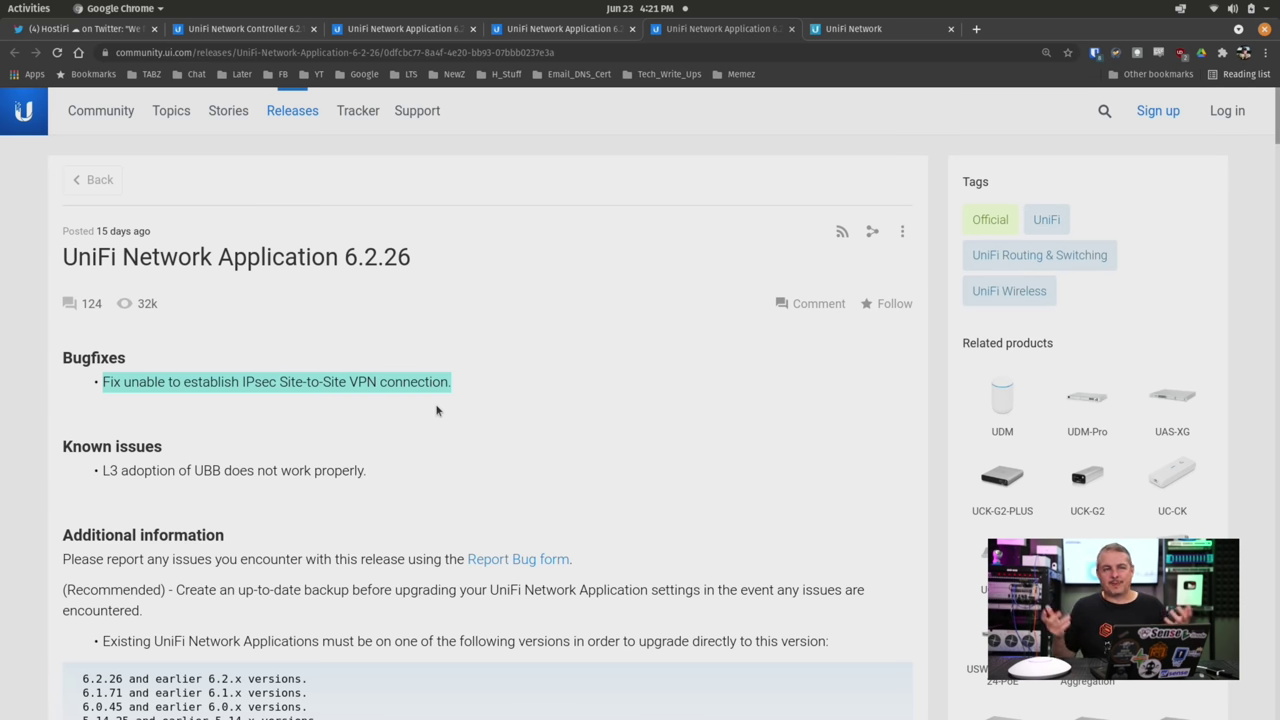
left_click(283, 30)
left_click(397, 30)
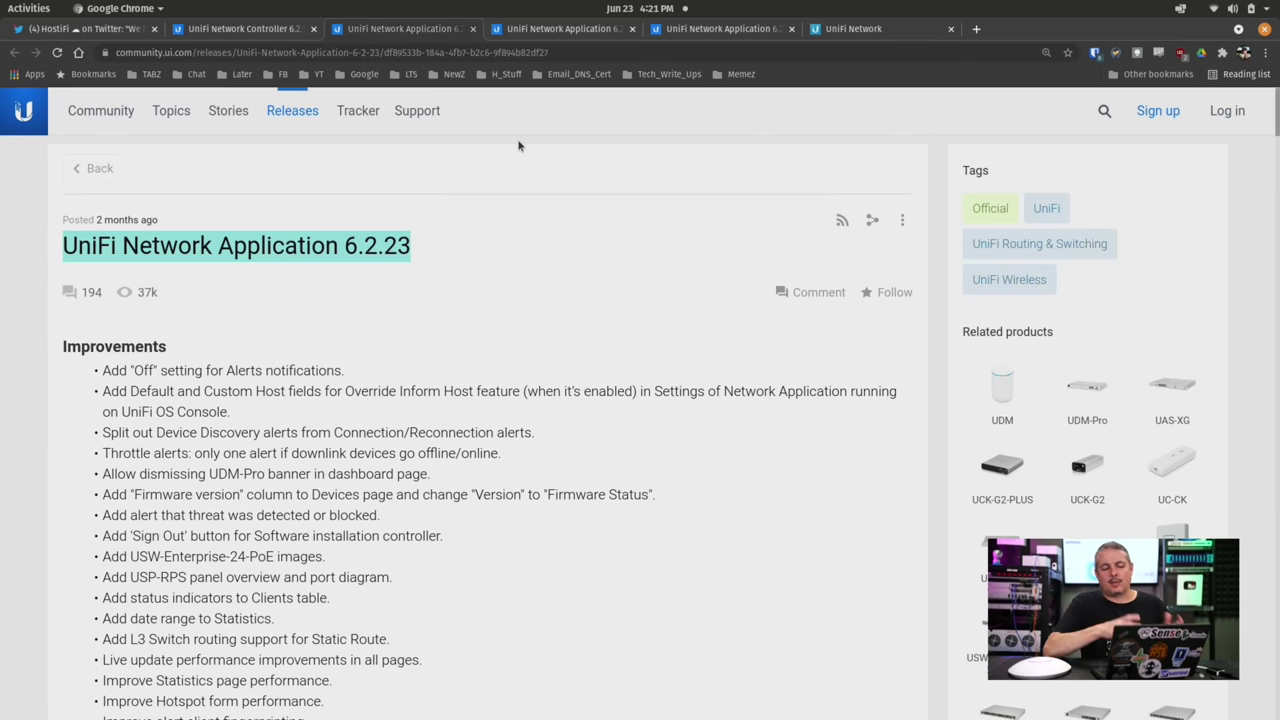
- In the UniFi Network controller's device list, open the properties of Front 8-Port POE, Studio Rack Bottom Gen 2 and Unifi Aggravation Switch
left_click(853, 24)
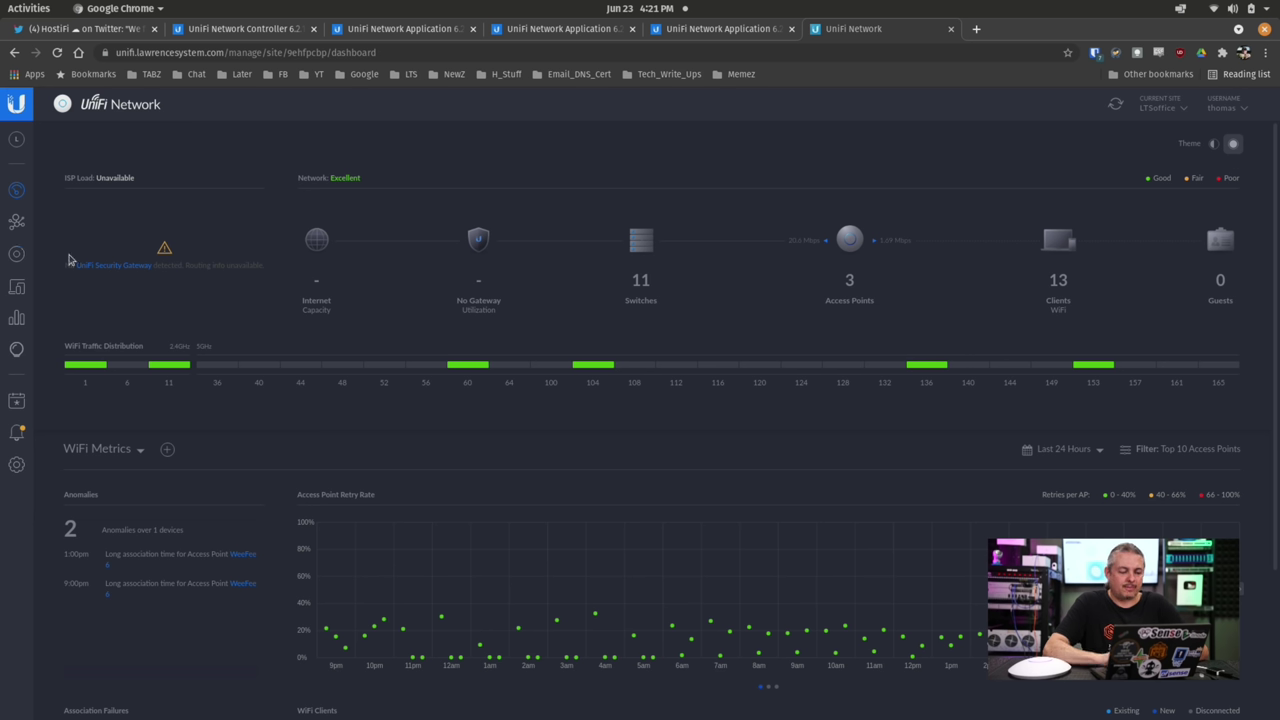
left_click(14, 256)
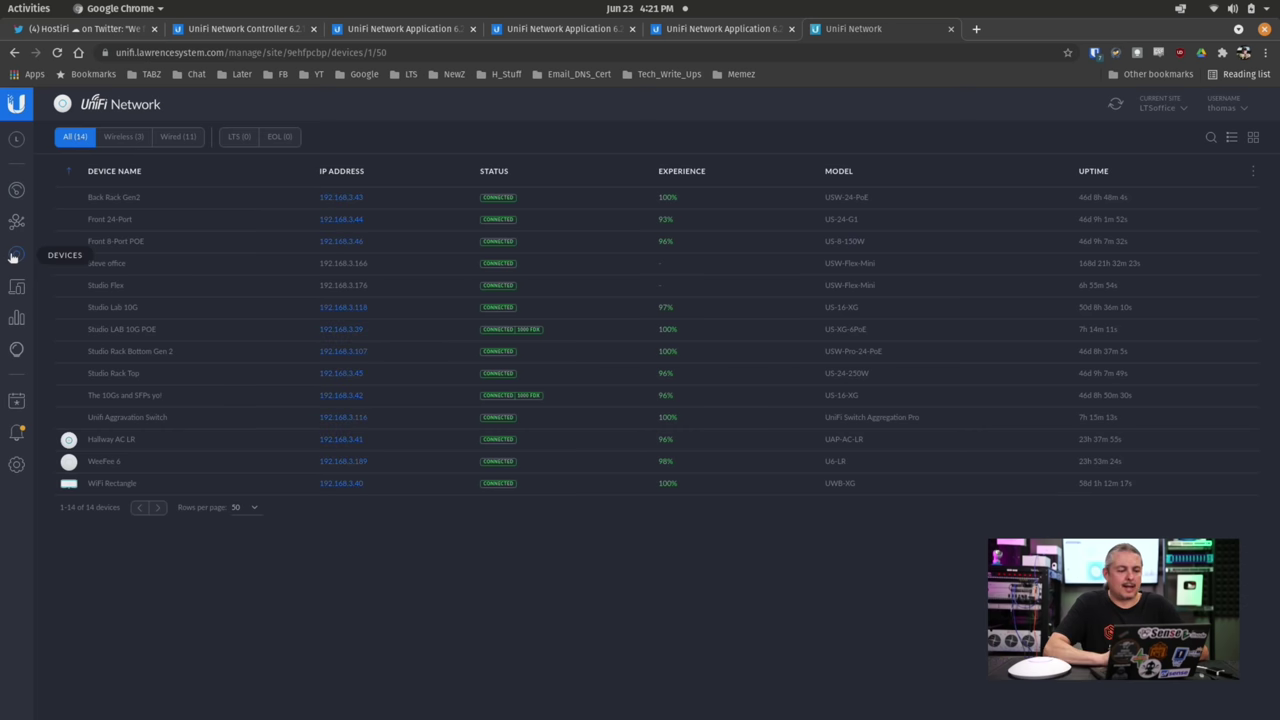
left_click(180, 241)
left_click(188, 356)
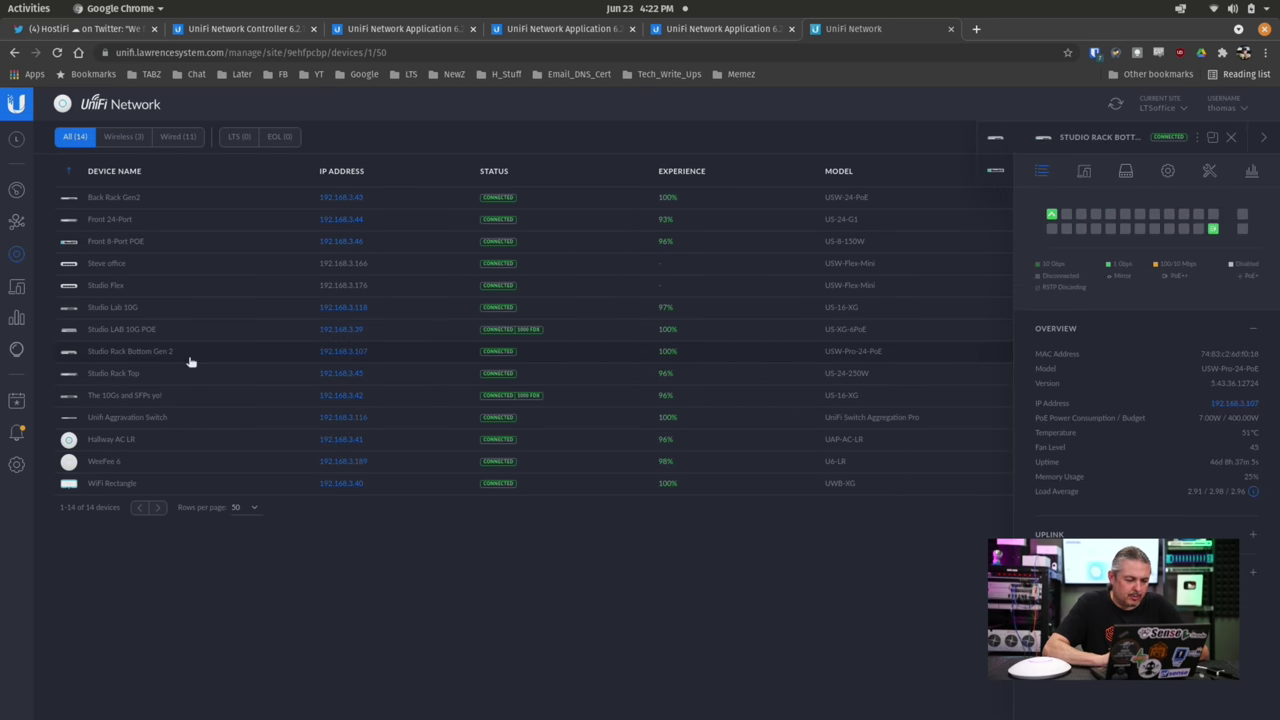
left_click(166, 420)
- Undock the Unifi Aggravation Switch properties, inspect the details of port 26, and close them
left_click(1212, 137)
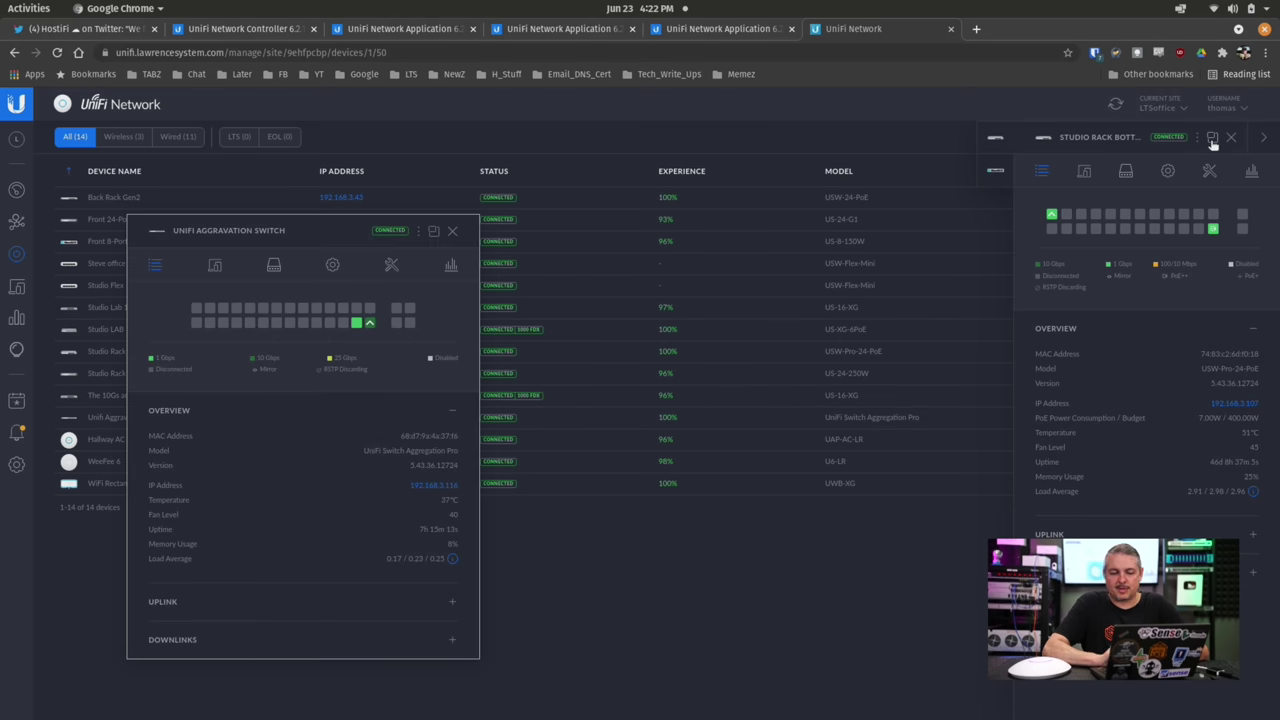
left_click_drag(249, 240, 431, 175)
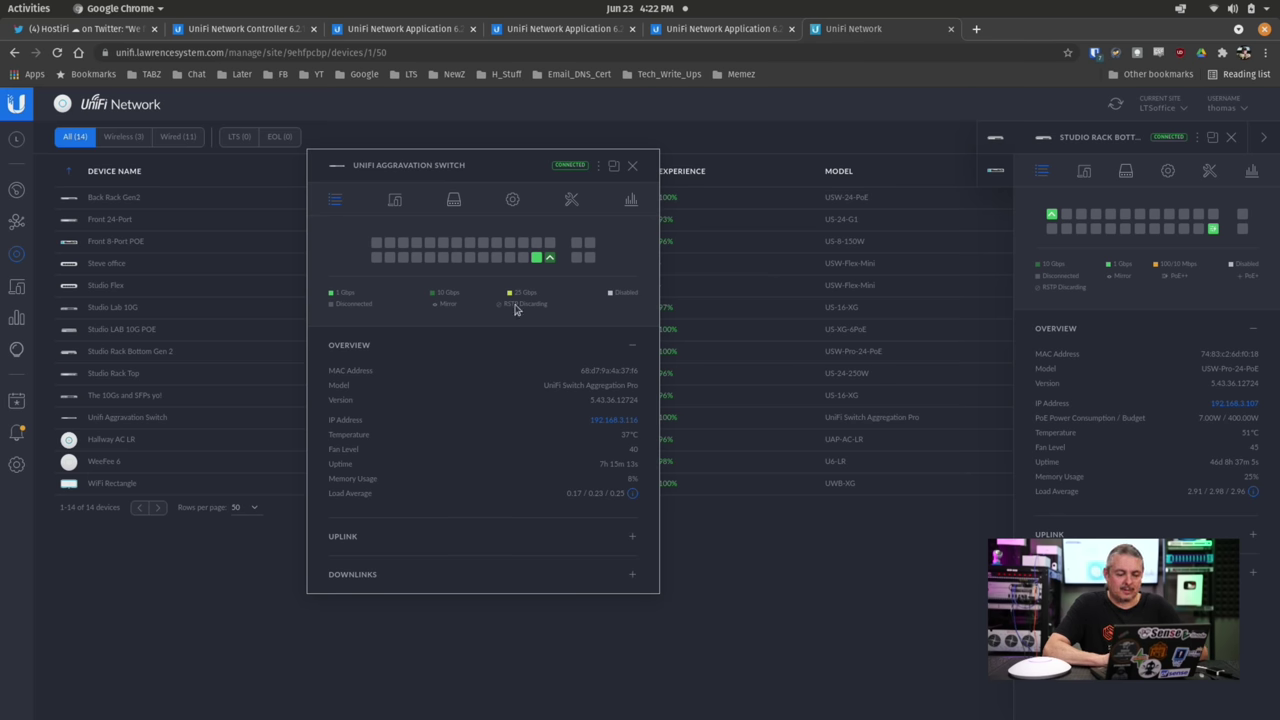
mouse_move(536, 258)
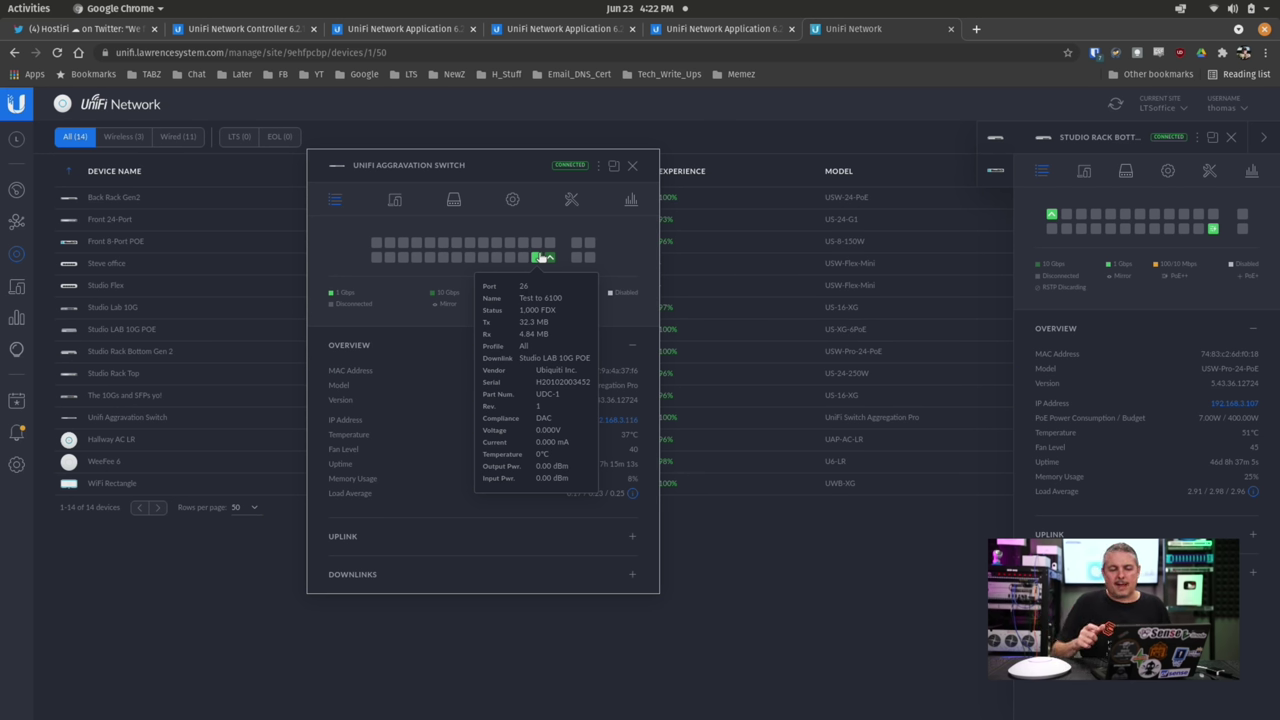
left_click(632, 165)
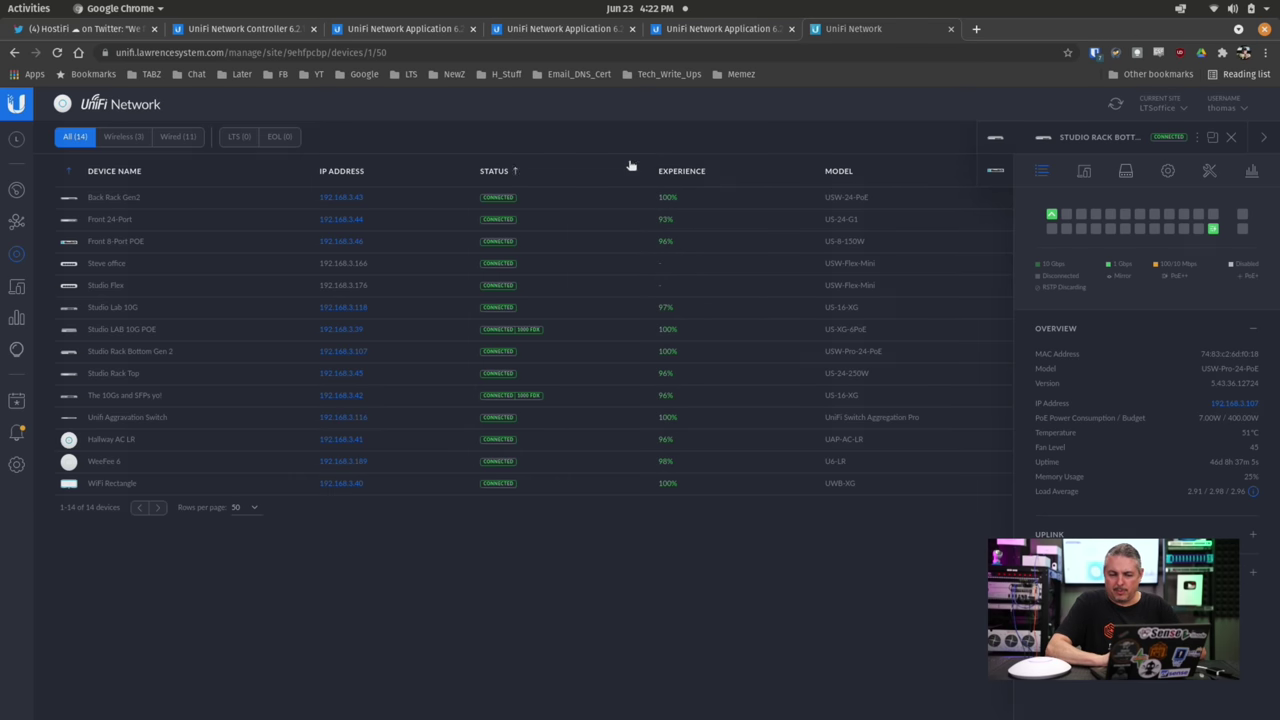
- Undock the Studio Rack Bottom Gen 2 properties, reposition them, and close all remaining device properties
left_click(1212, 138)
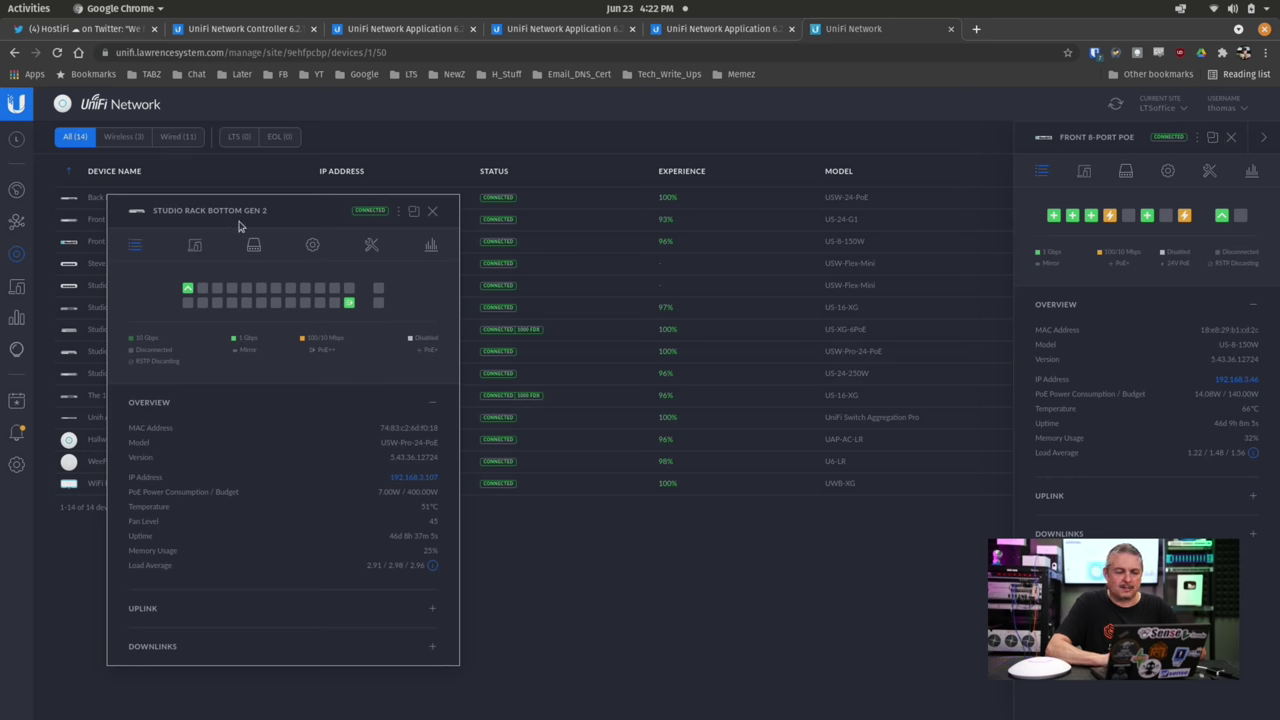
left_click_drag(273, 224, 409, 224)
left_click(566, 208)
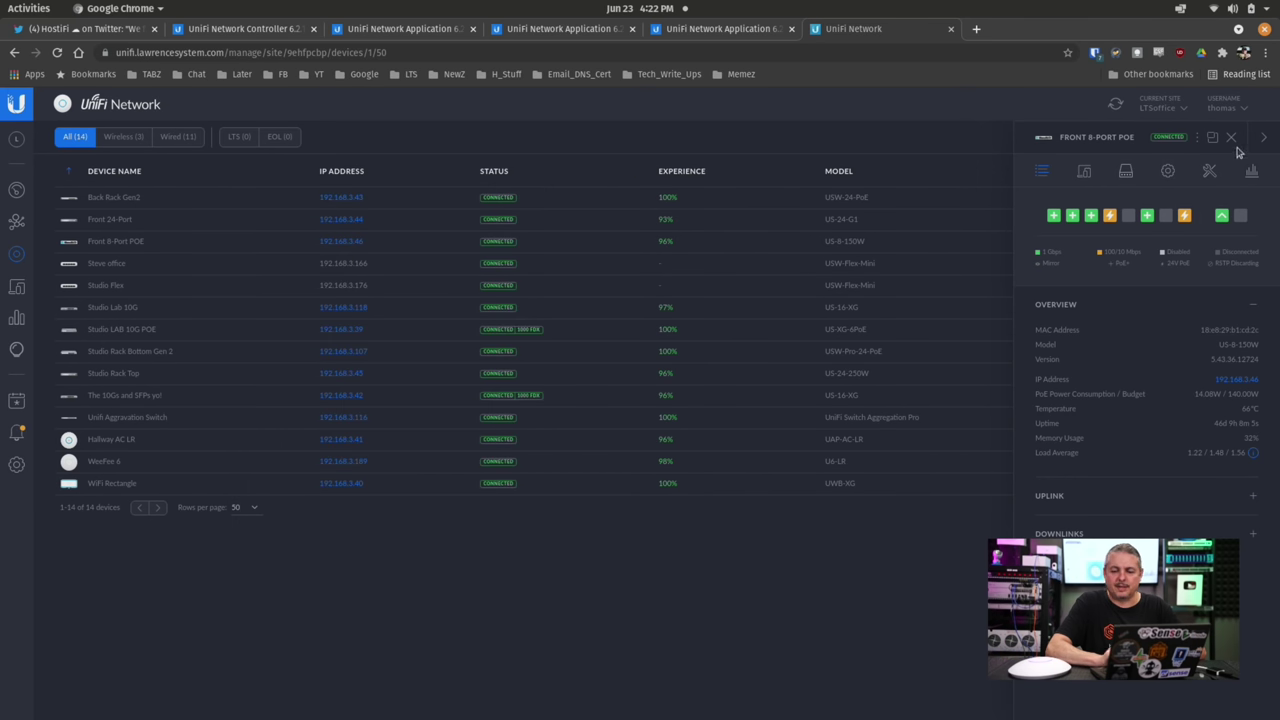
left_click(1231, 137)
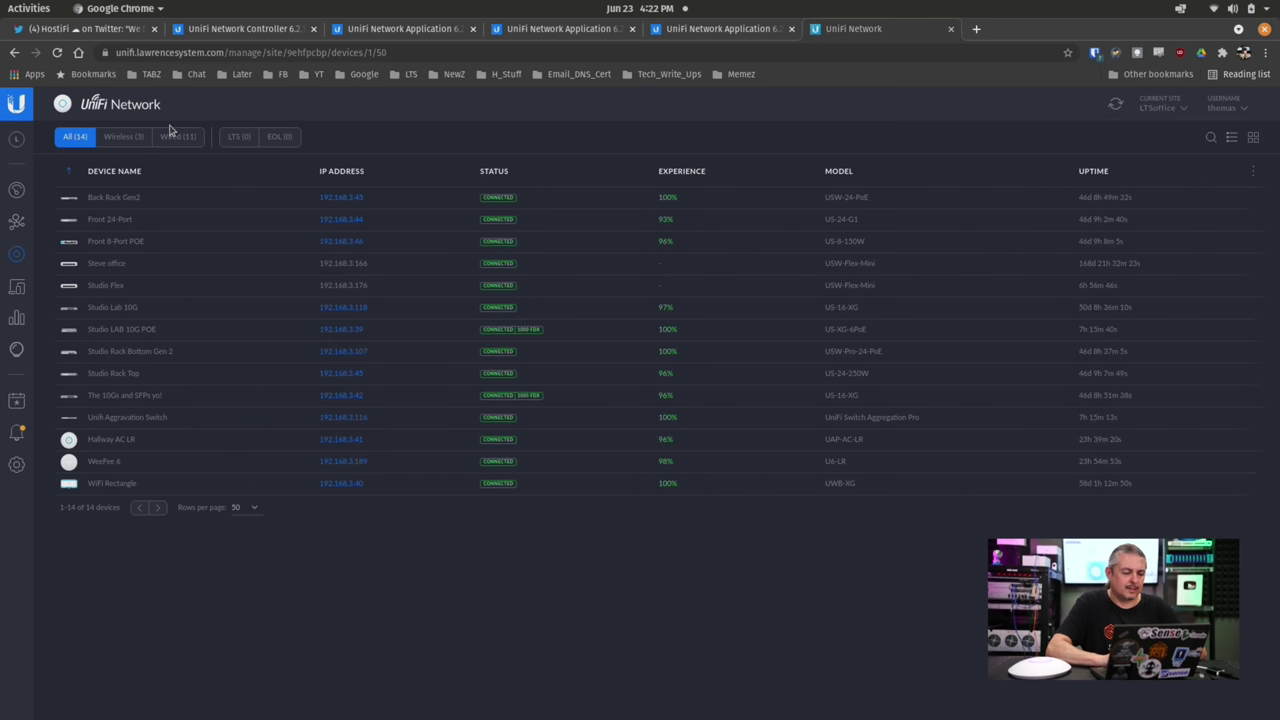
- View the list of all connected clients with their connections, ports and activity
left_click(11, 287)
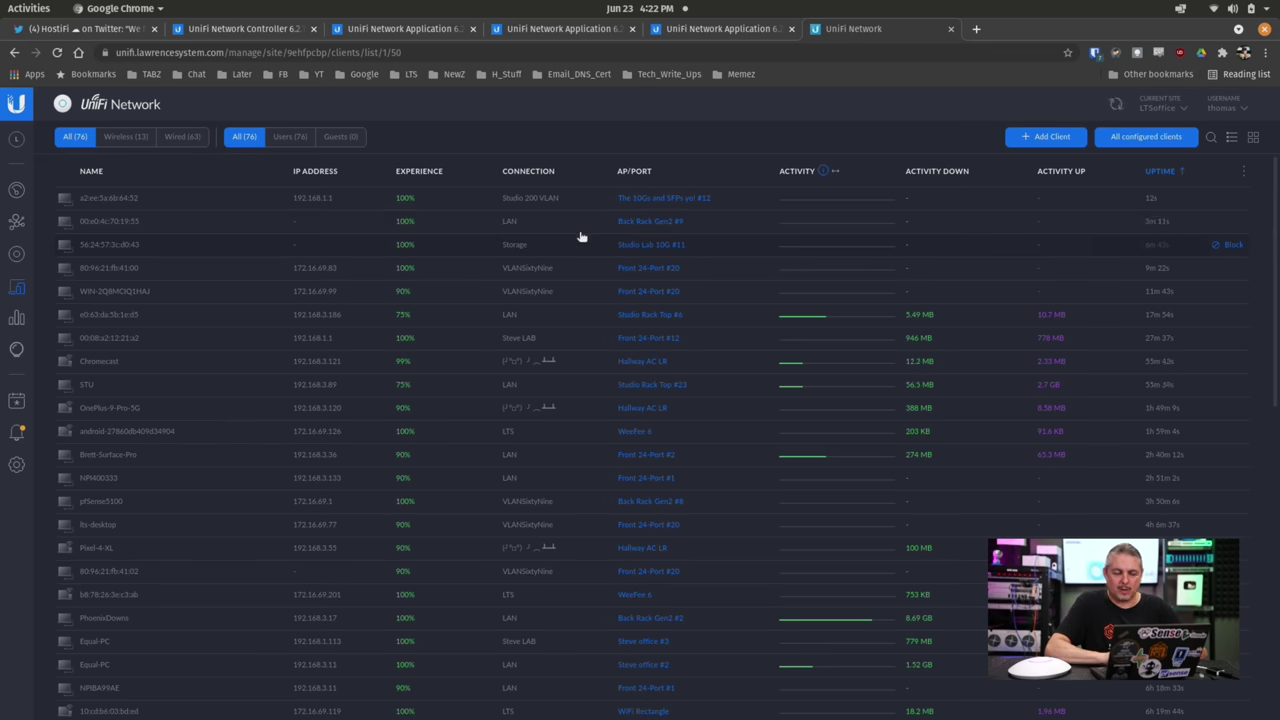
scroll(581, 237, "down", 1)
scroll(581, 237, "up", 1)
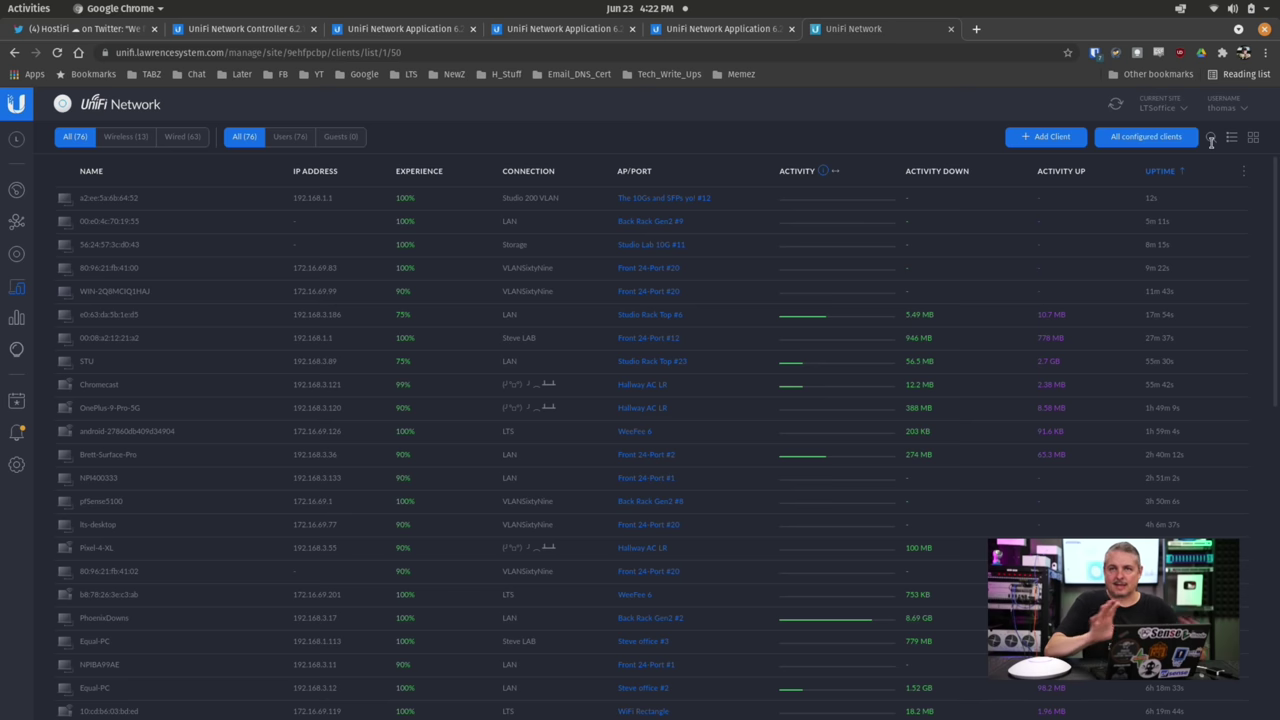
- Switch the controller to the new user interface in the User Interface settings and apply the changes
left_click(16, 464)
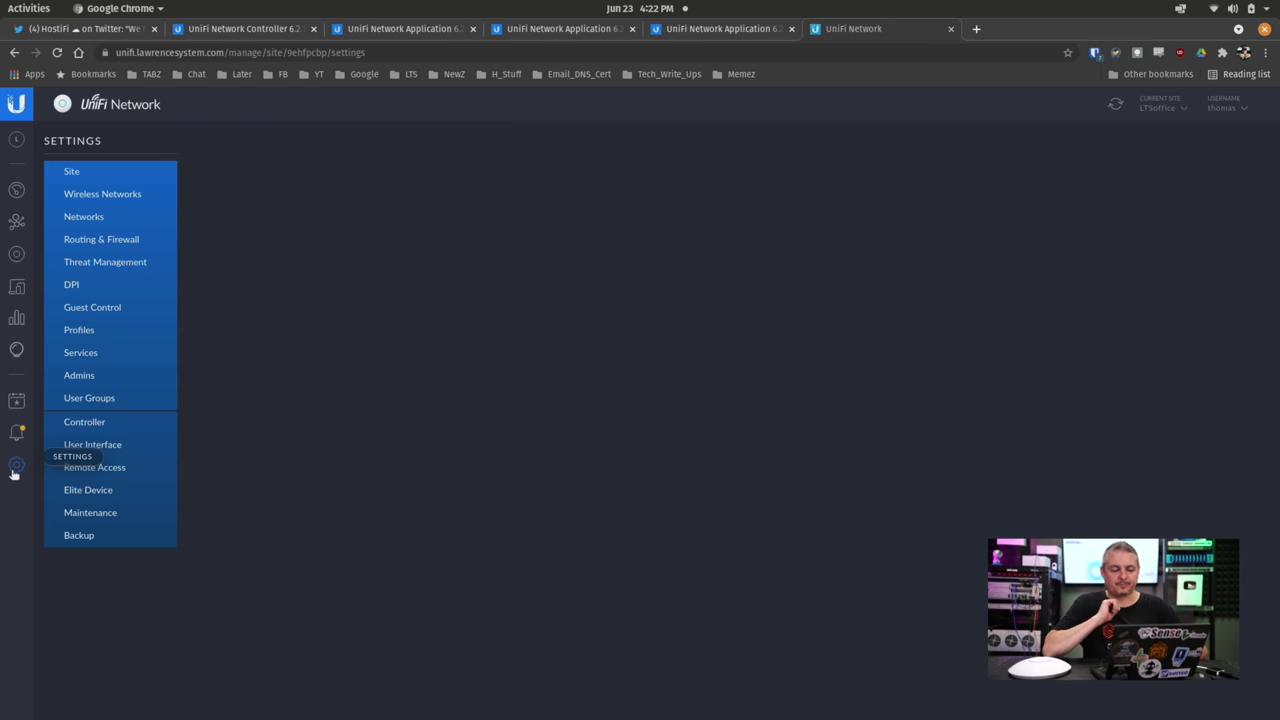
left_click(117, 454)
left_click(425, 408)
scroll(607, 598, "down", 4)
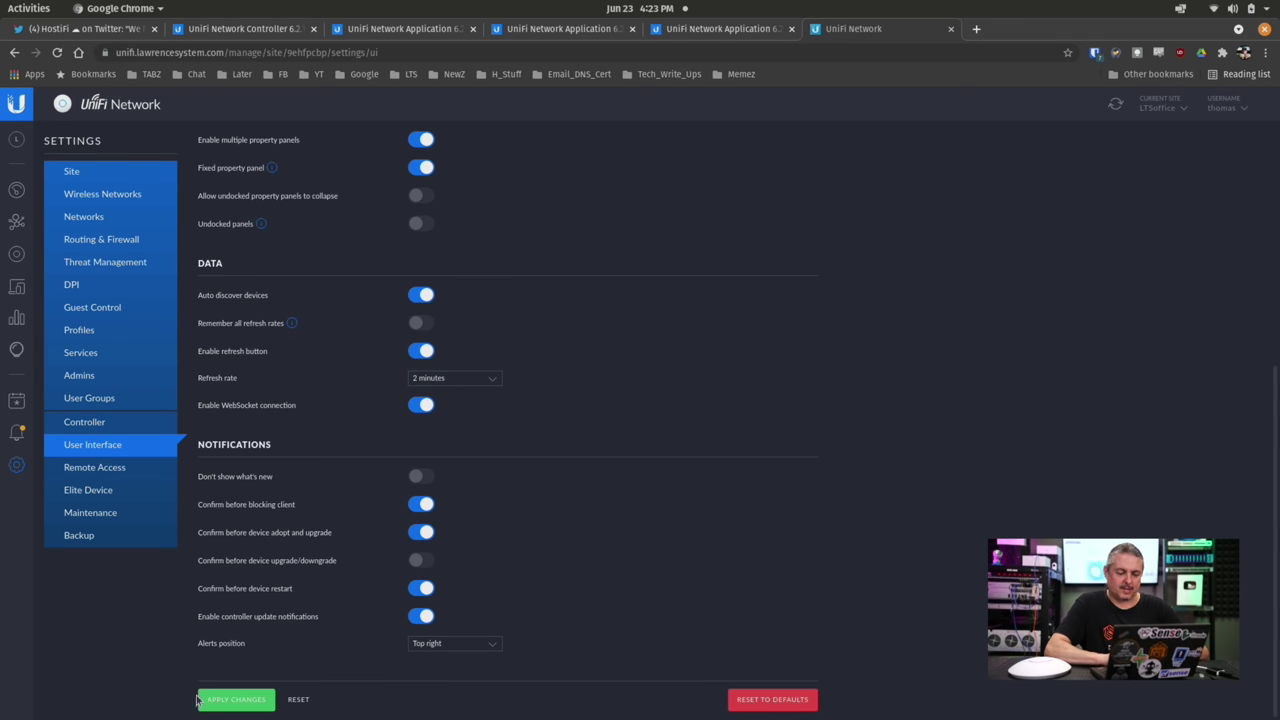
left_click(220, 702)
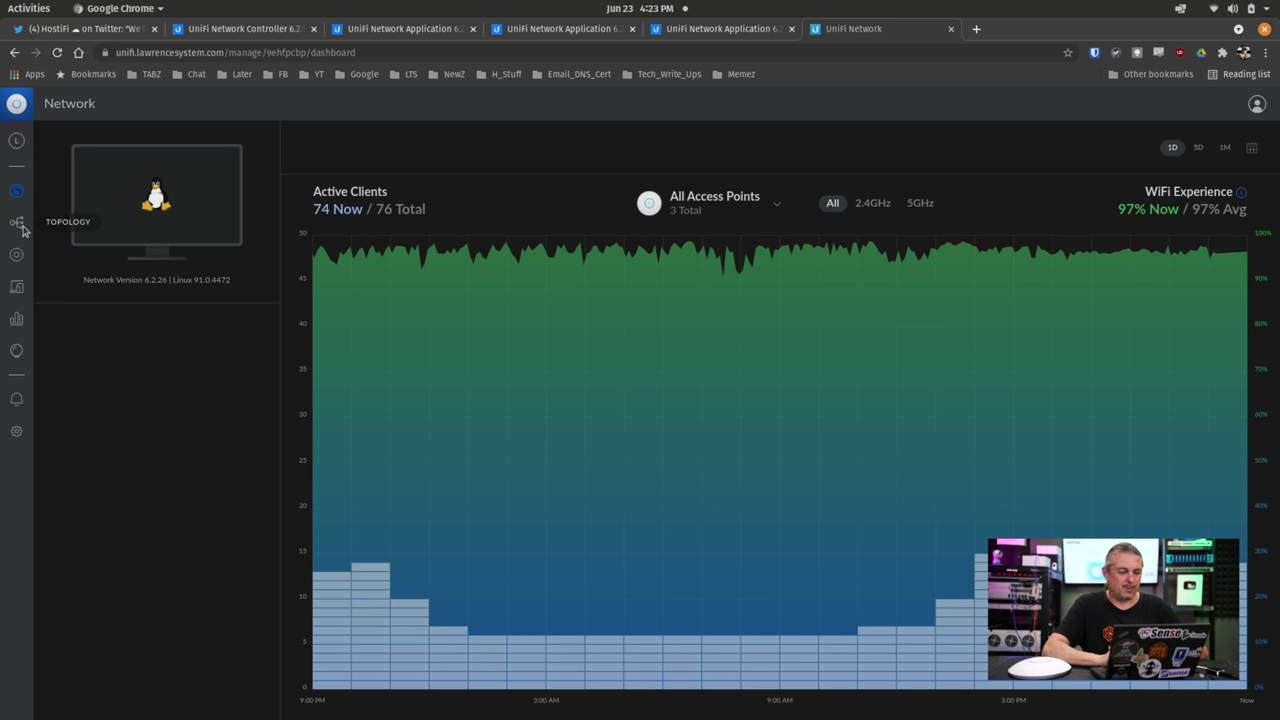
- Show all clients on the network topology map and look over the expanded tree
left_click(20, 226)
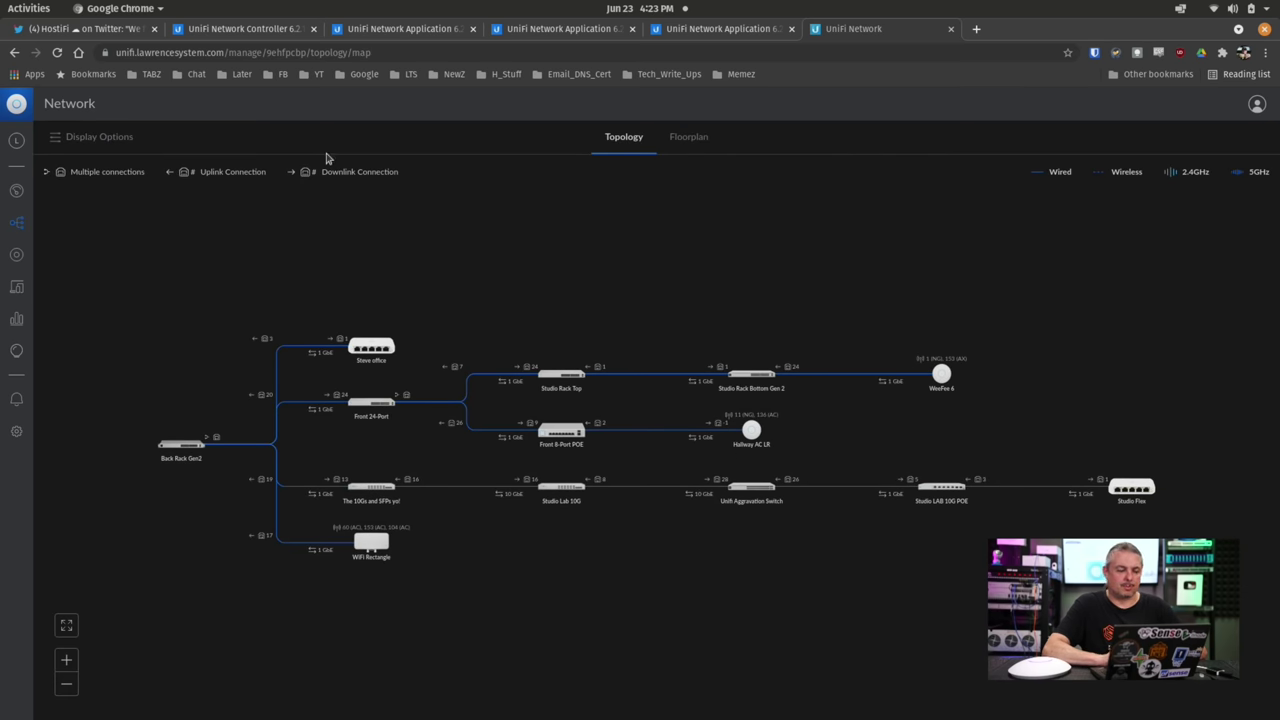
left_click(85, 138)
left_click(174, 182)
scroll(578, 497, "down", 4)
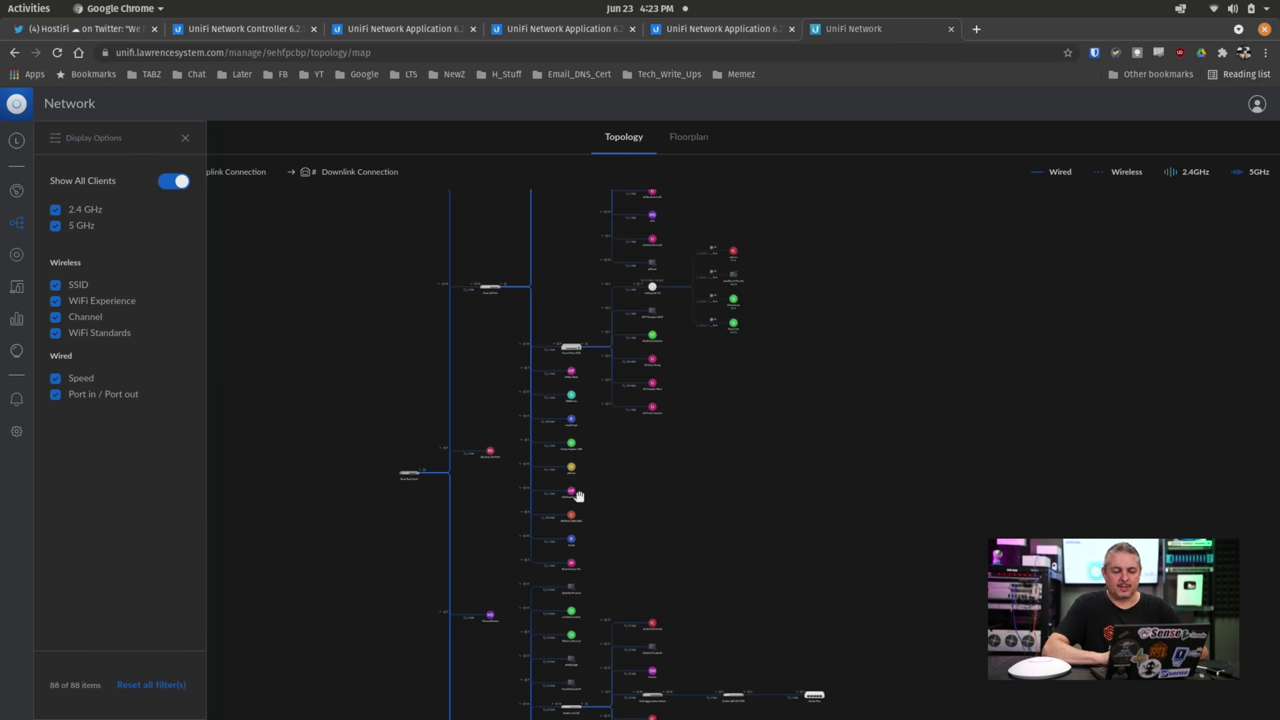
scroll(900, 475, "up", 3)
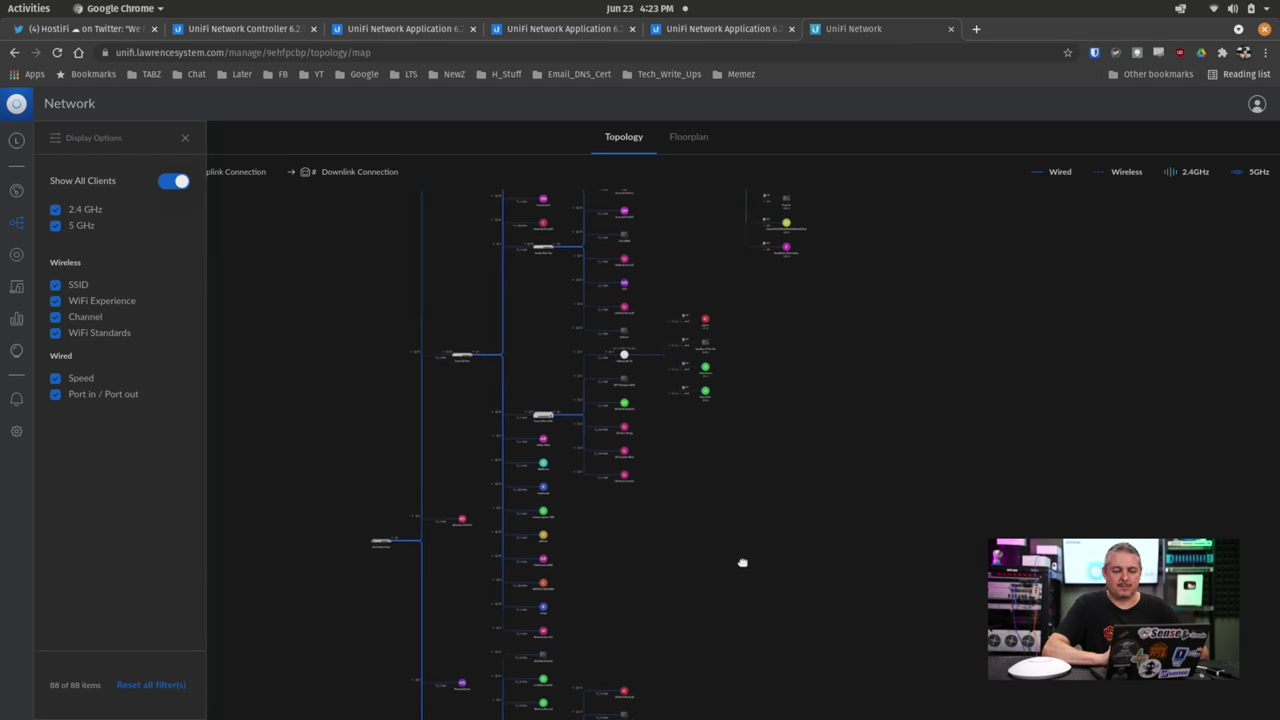
left_click_drag(737, 578, 840, 425)
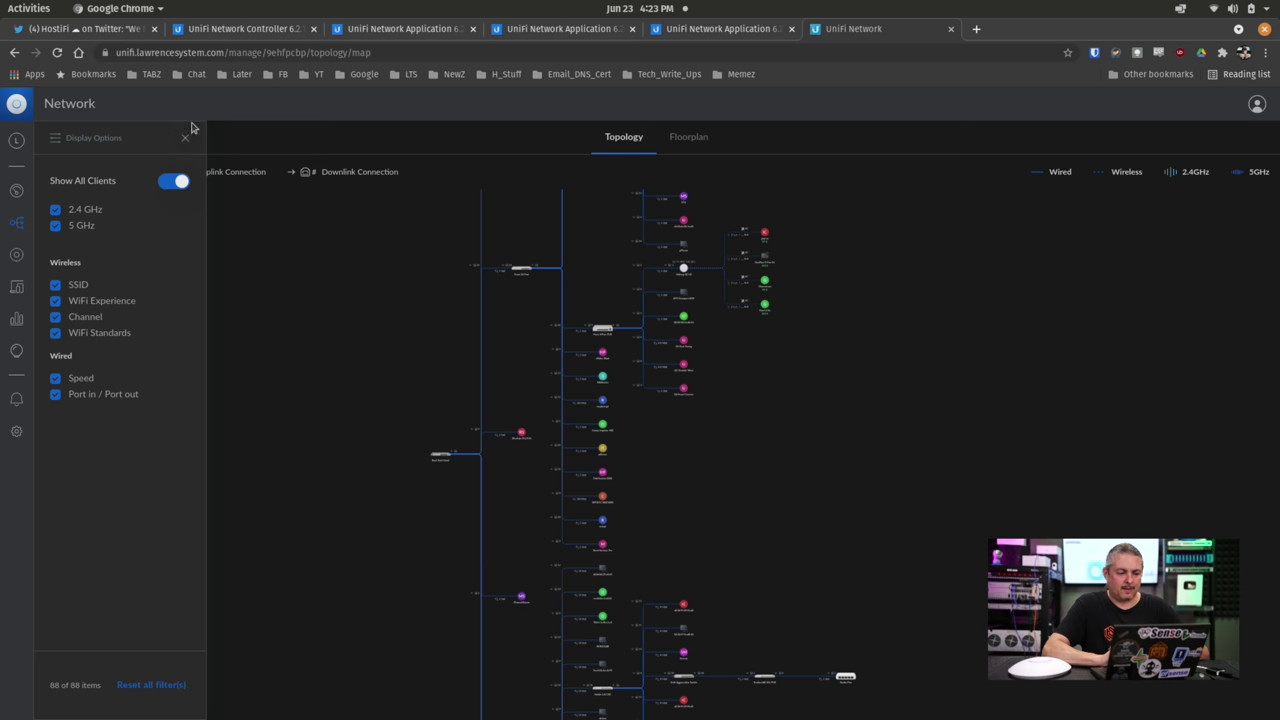
left_click(189, 135)
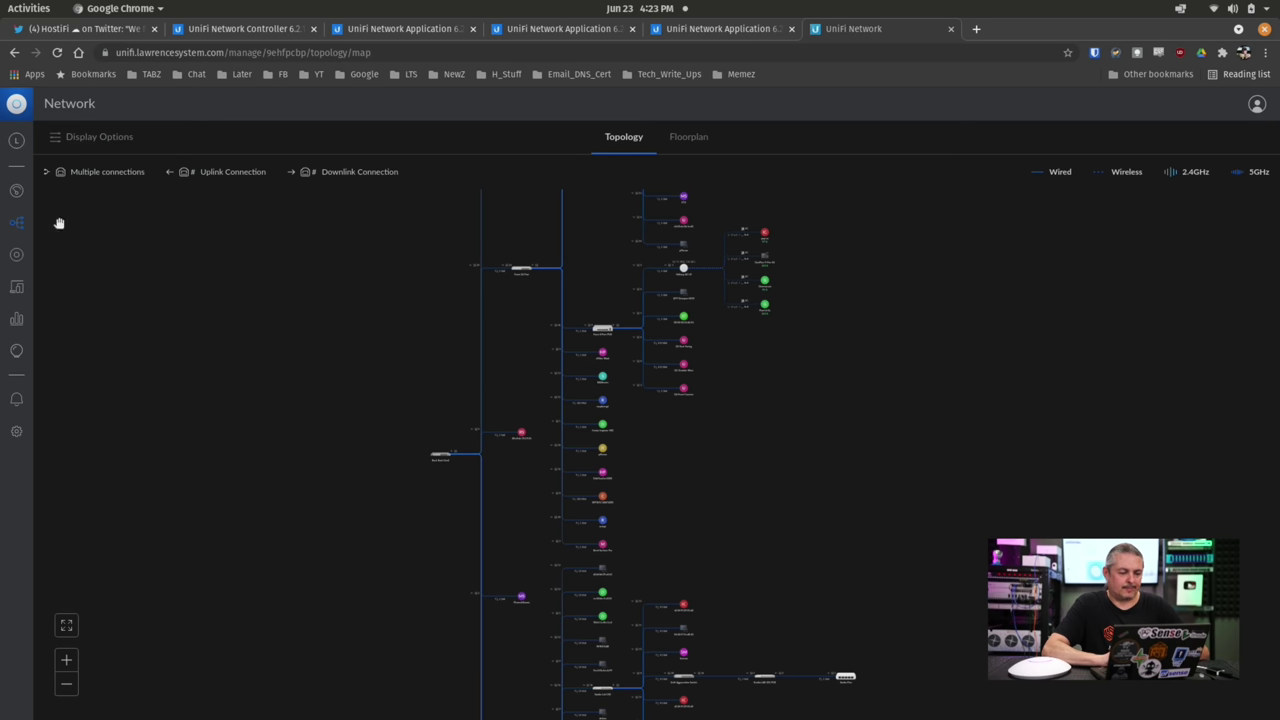
- Open the Unifi Aggravation Switch from the UniFi device list and examine the Manage options in its device settings
left_click(17, 256)
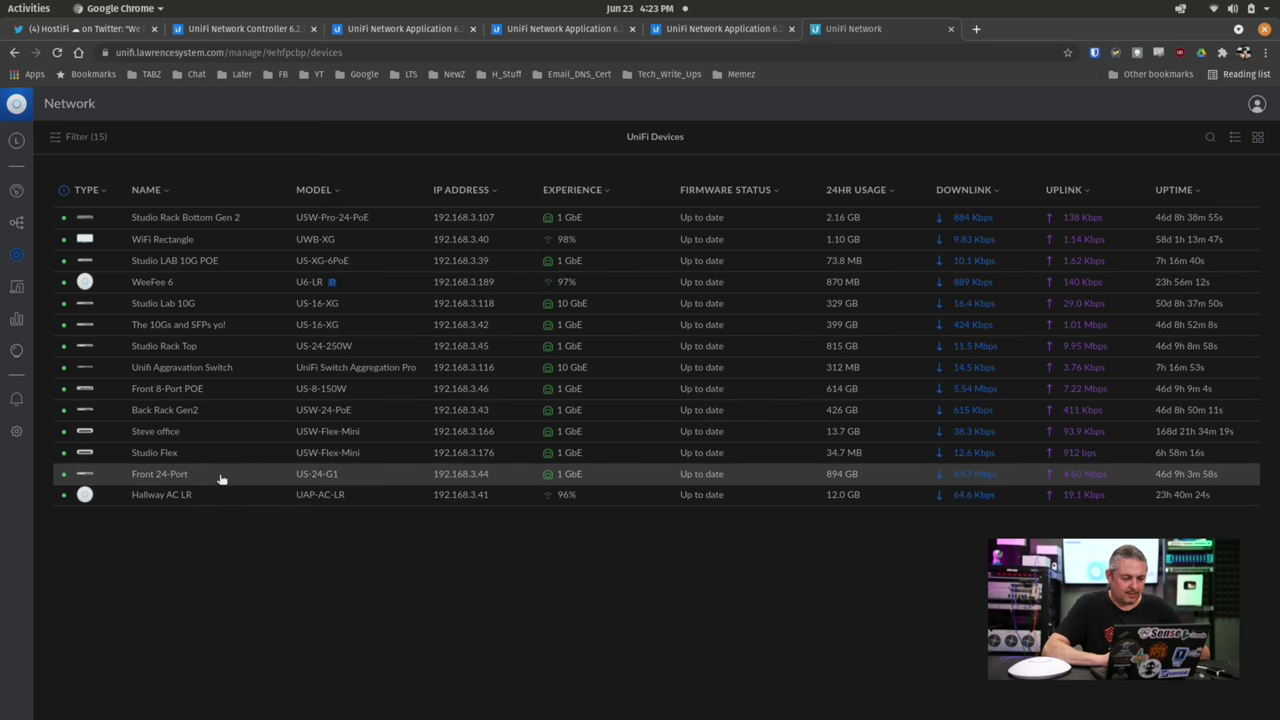
left_click(240, 369)
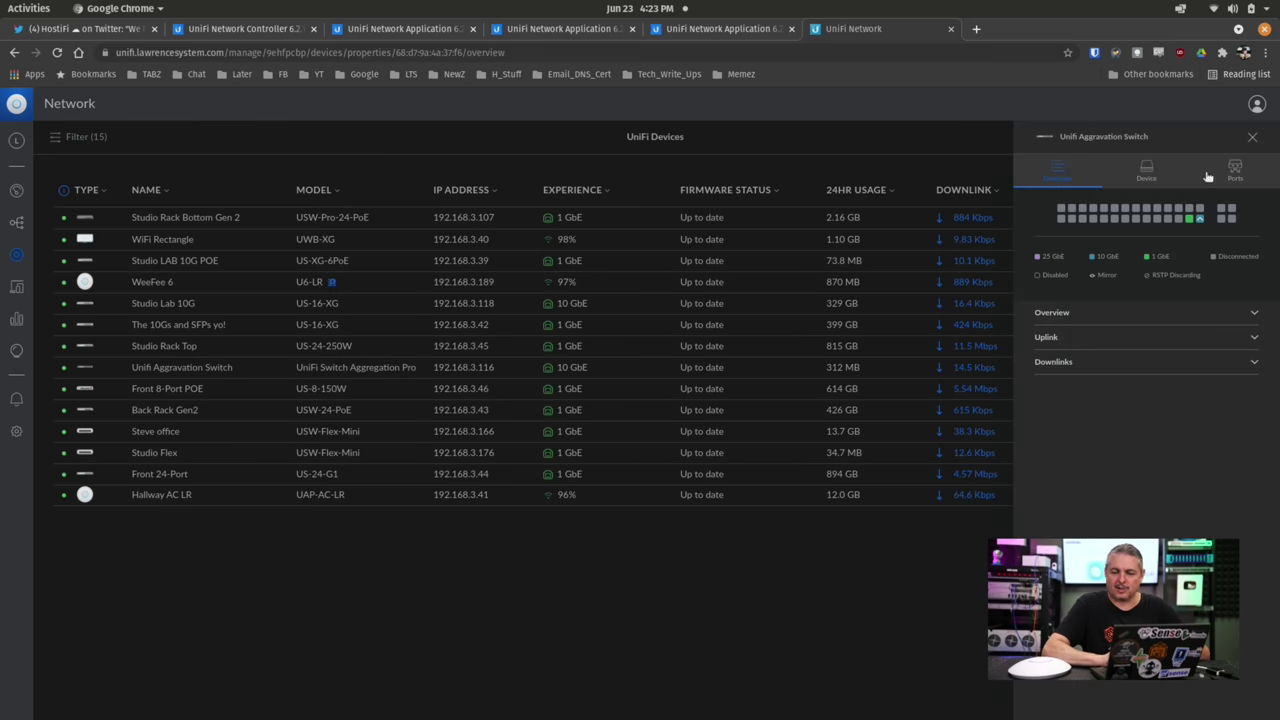
mouse_move(1138, 226)
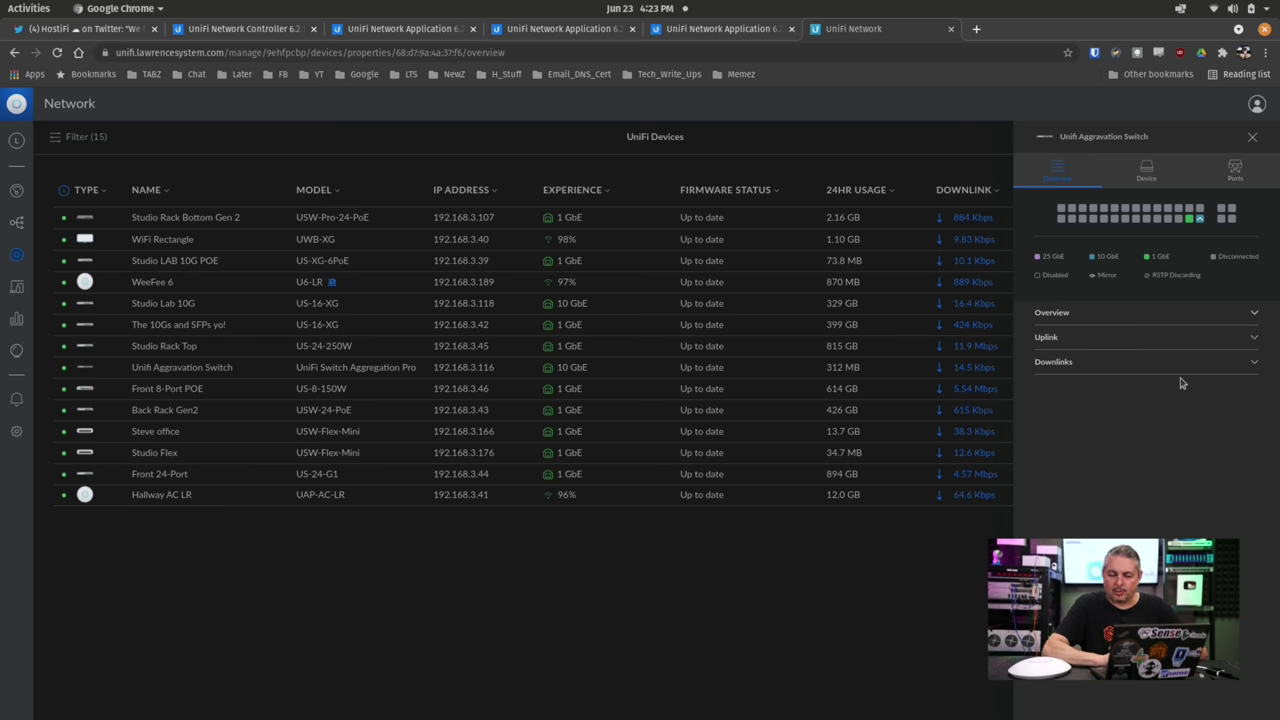
left_click(1152, 168)
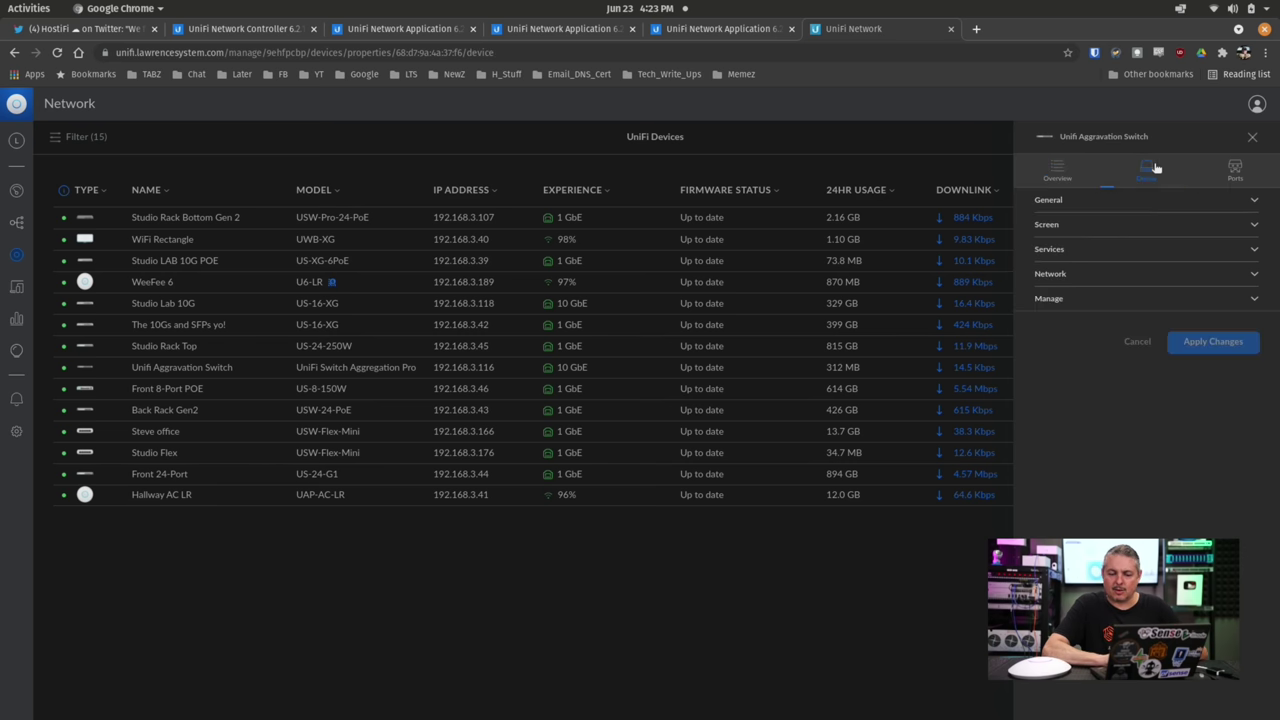
left_click(1097, 302)
scroll(1096, 311, "down", 5)
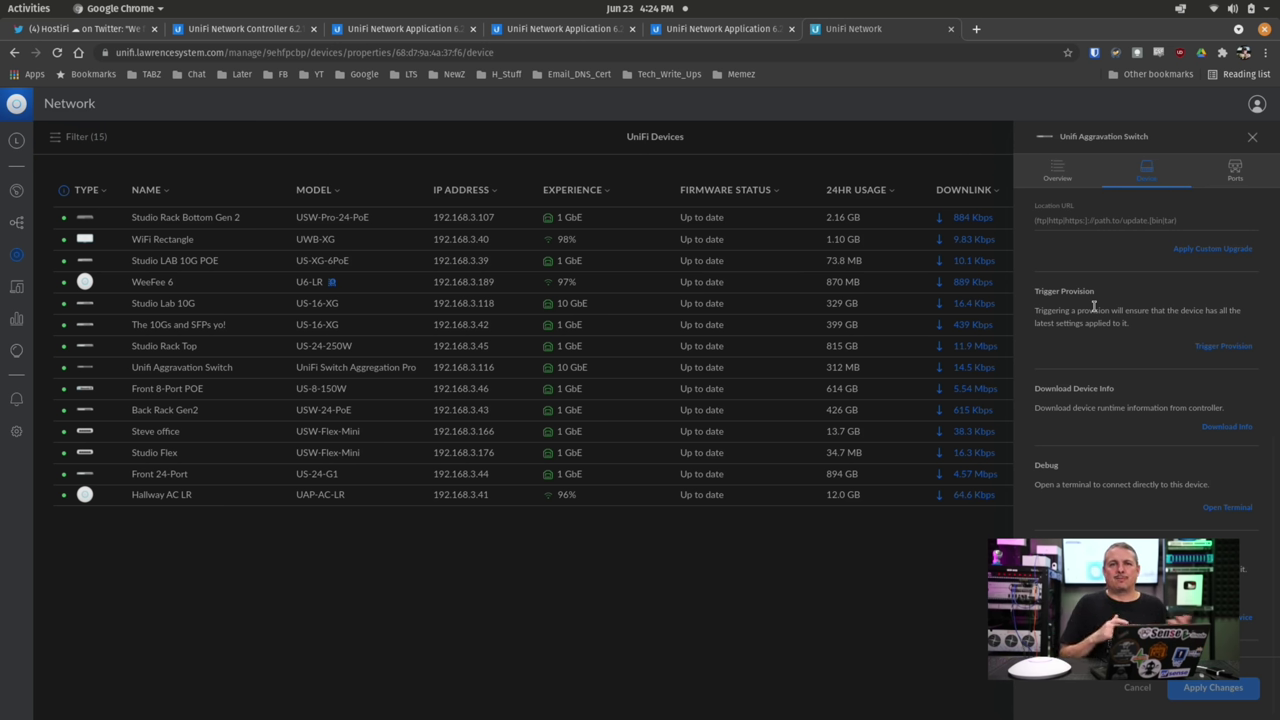
- Open the Studio100 network in the WiFi settings and examine its advanced options and WiFi Scheduler, leaving them unsaved
left_click(1253, 137)
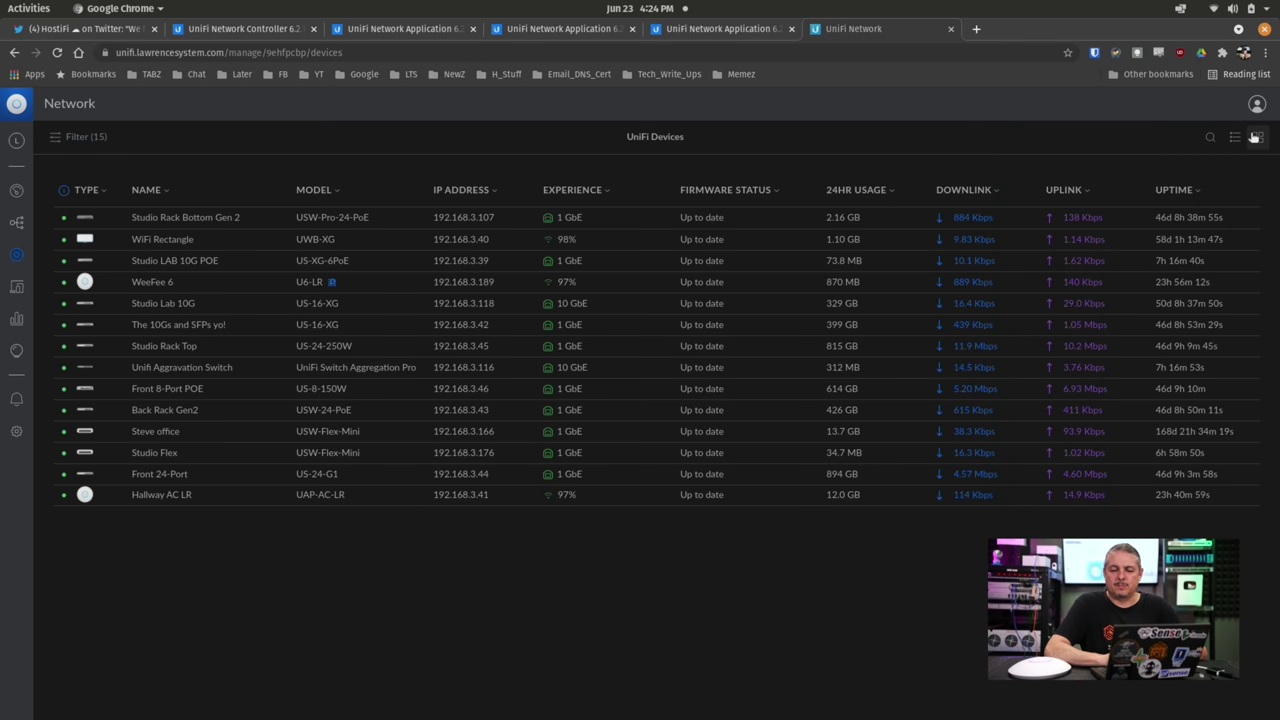
left_click(15, 433)
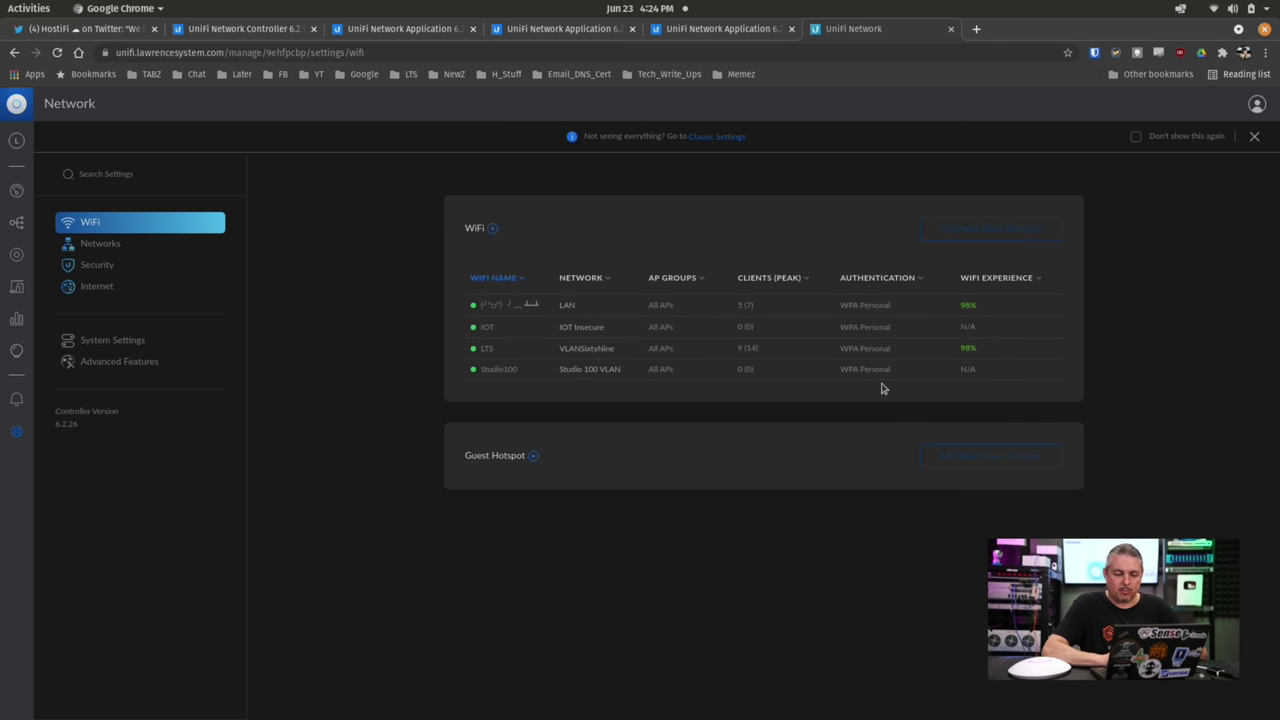
left_click(768, 377)
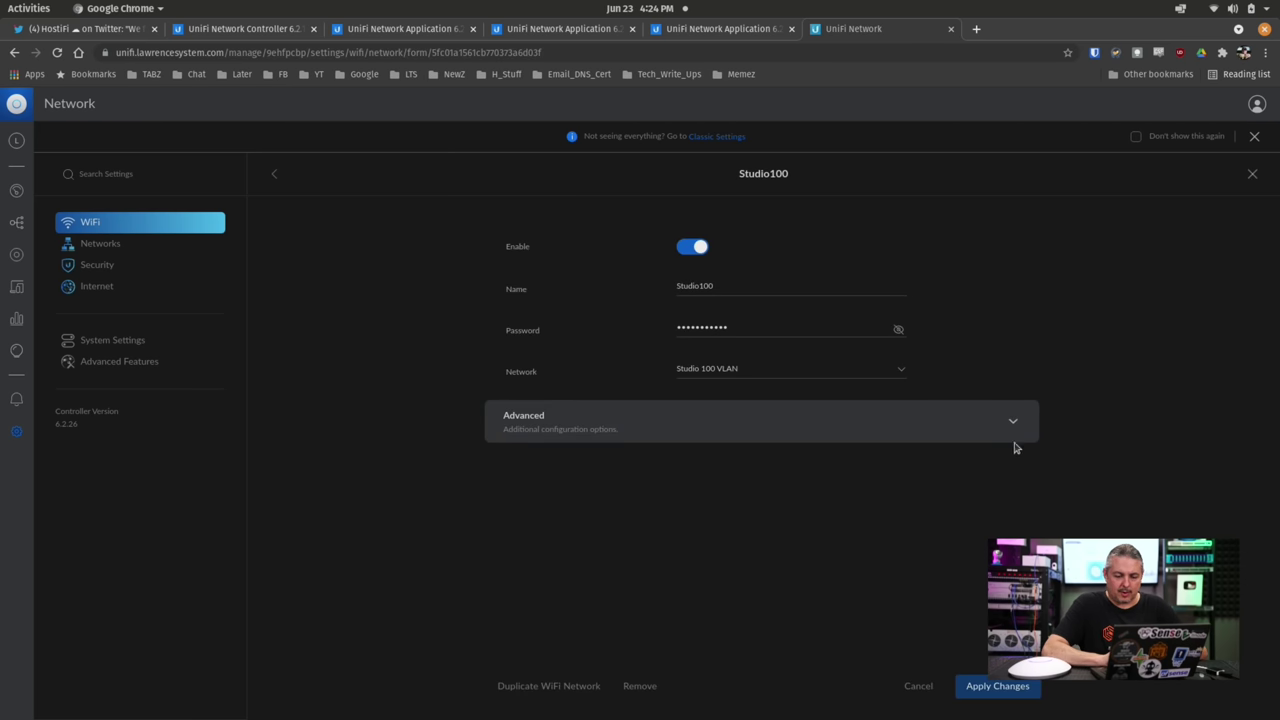
left_click(1024, 427)
scroll(1023, 430, "down", 10)
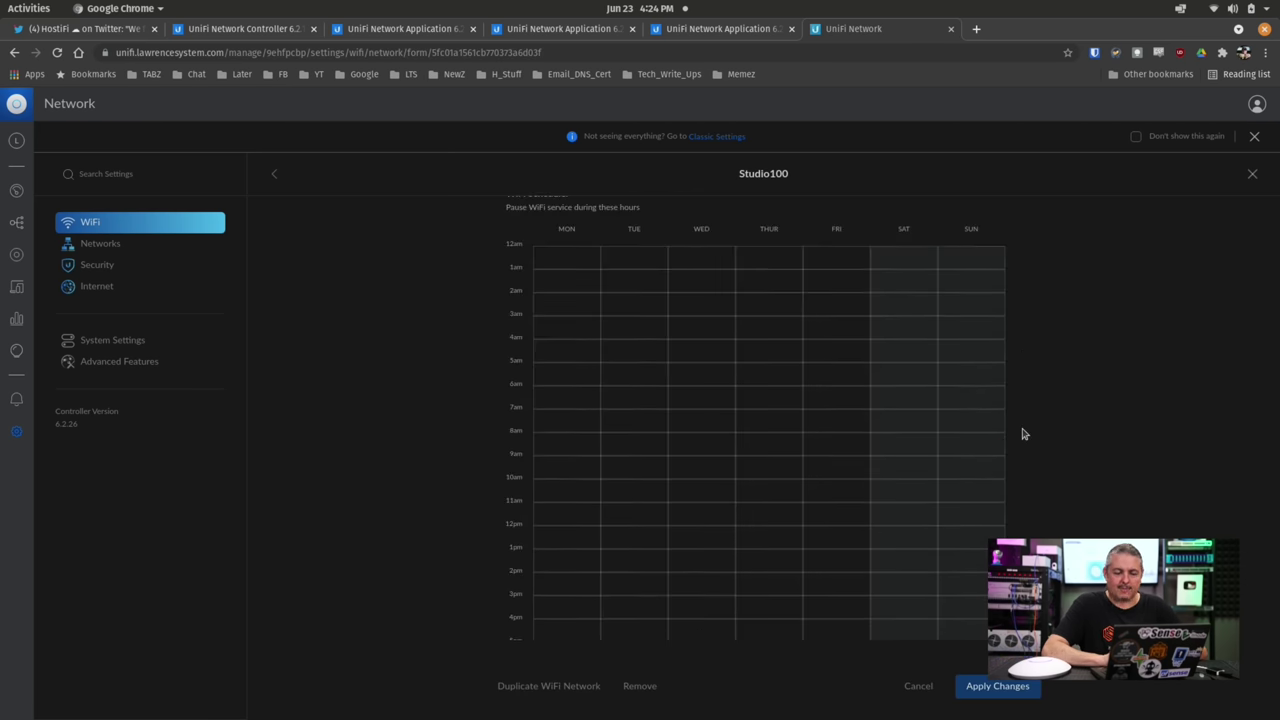
scroll(1023, 433, "up", 5)
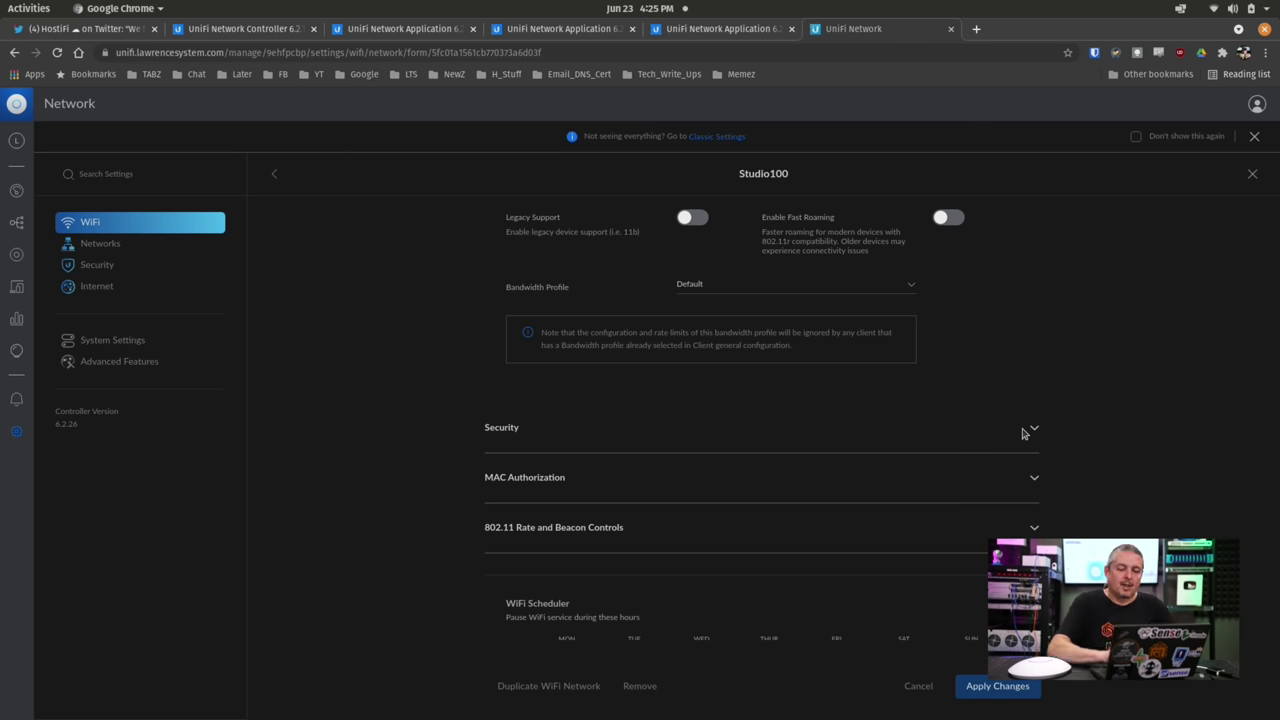
scroll(1022, 432, "down", 3)
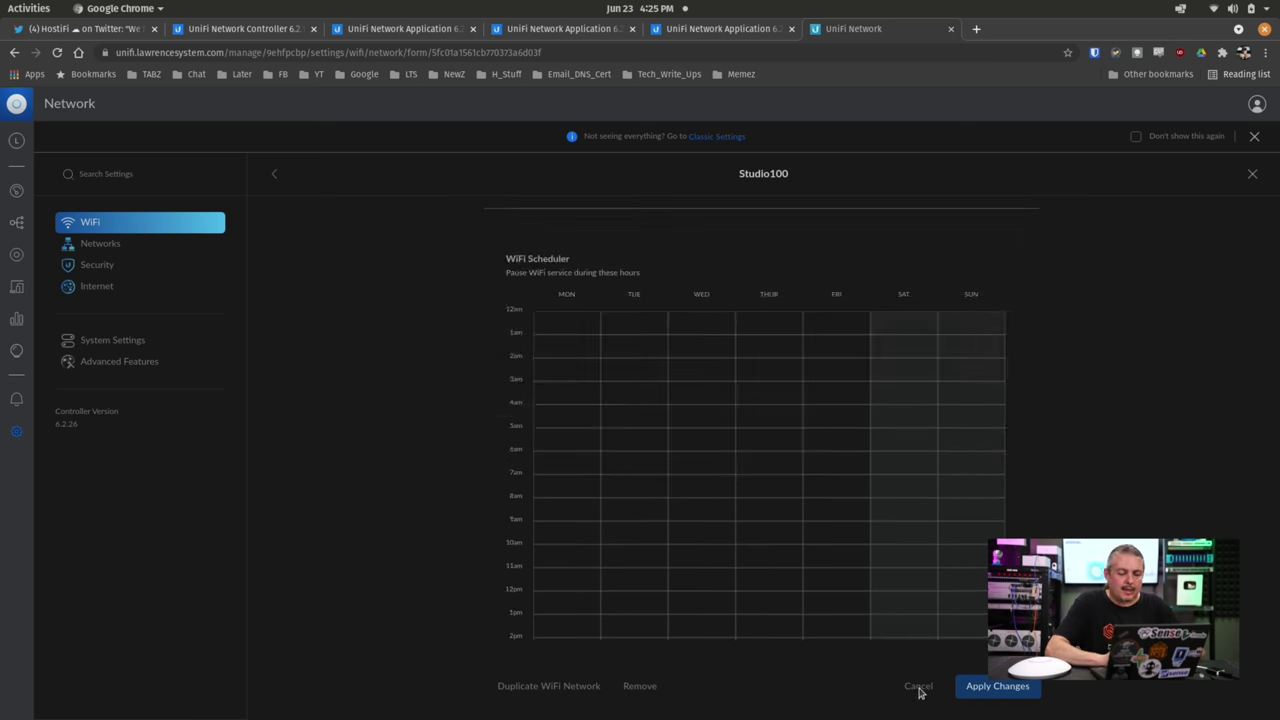
left_click(1251, 174)
- Search the settings for "ret", view the Time Series with 5 Minutes Granularity retention option, and clear the search
left_click(165, 344)
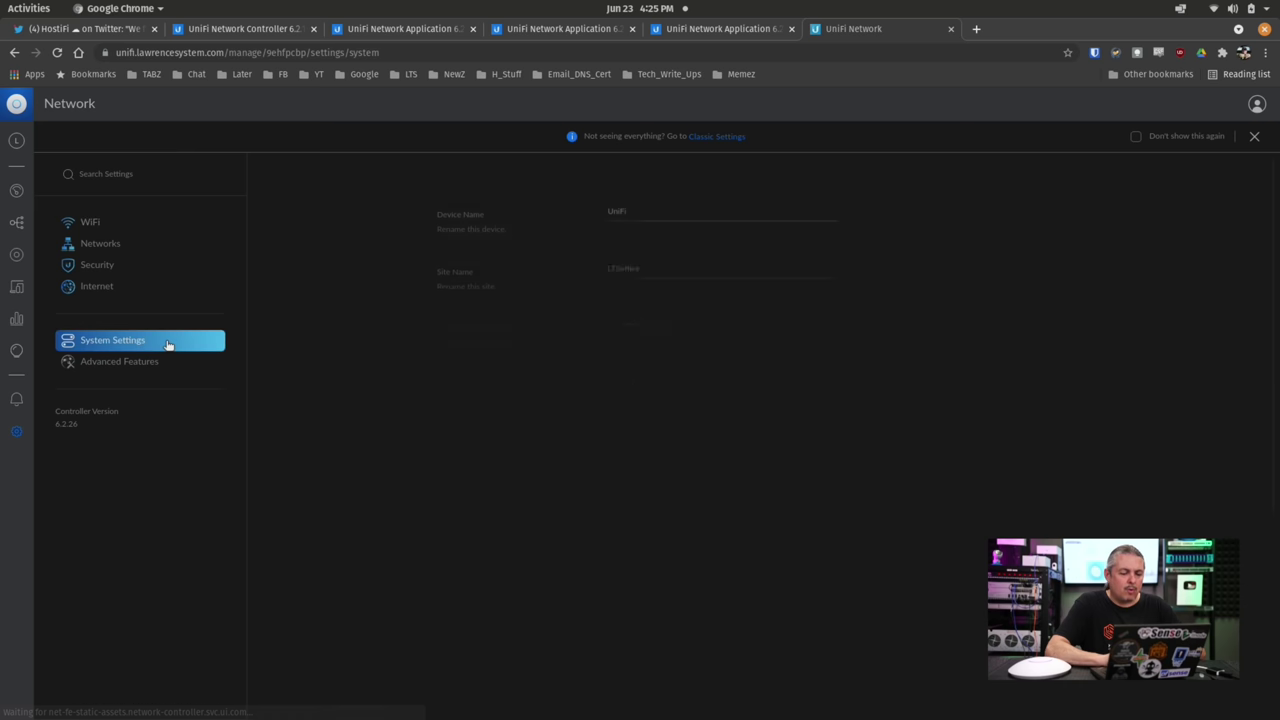
left_click(148, 370)
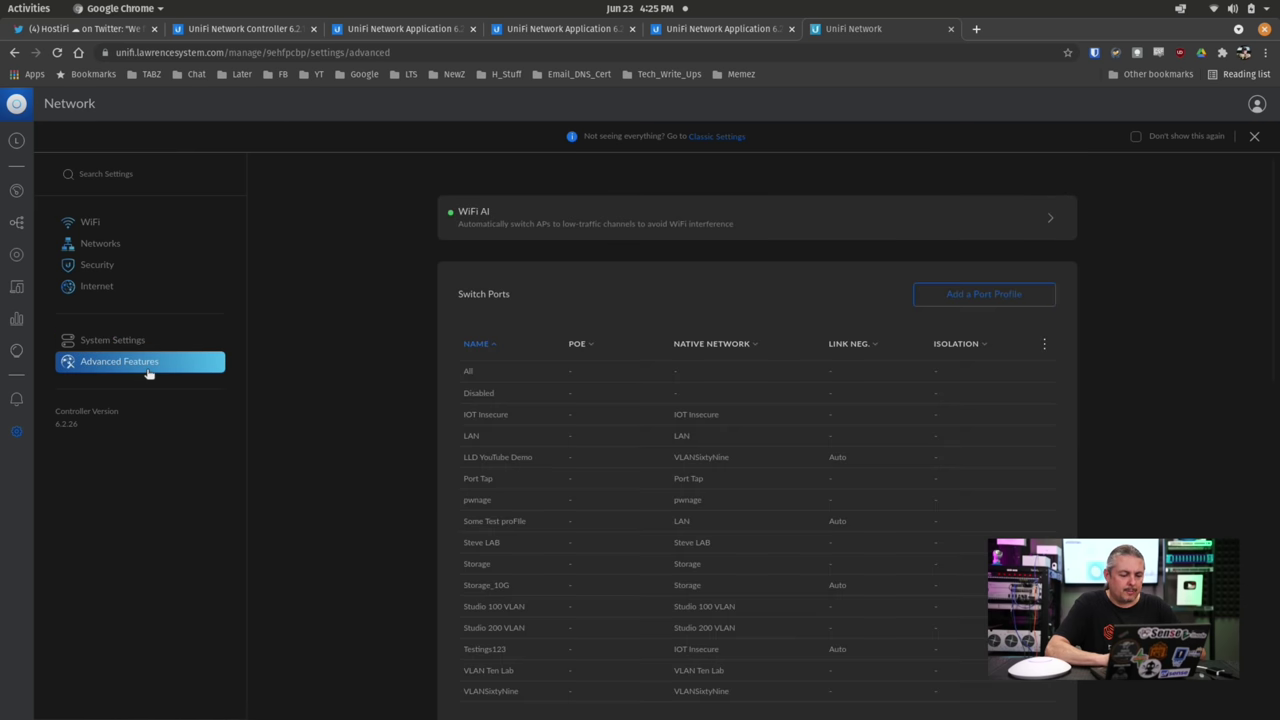
left_click(122, 175)
type("ret")
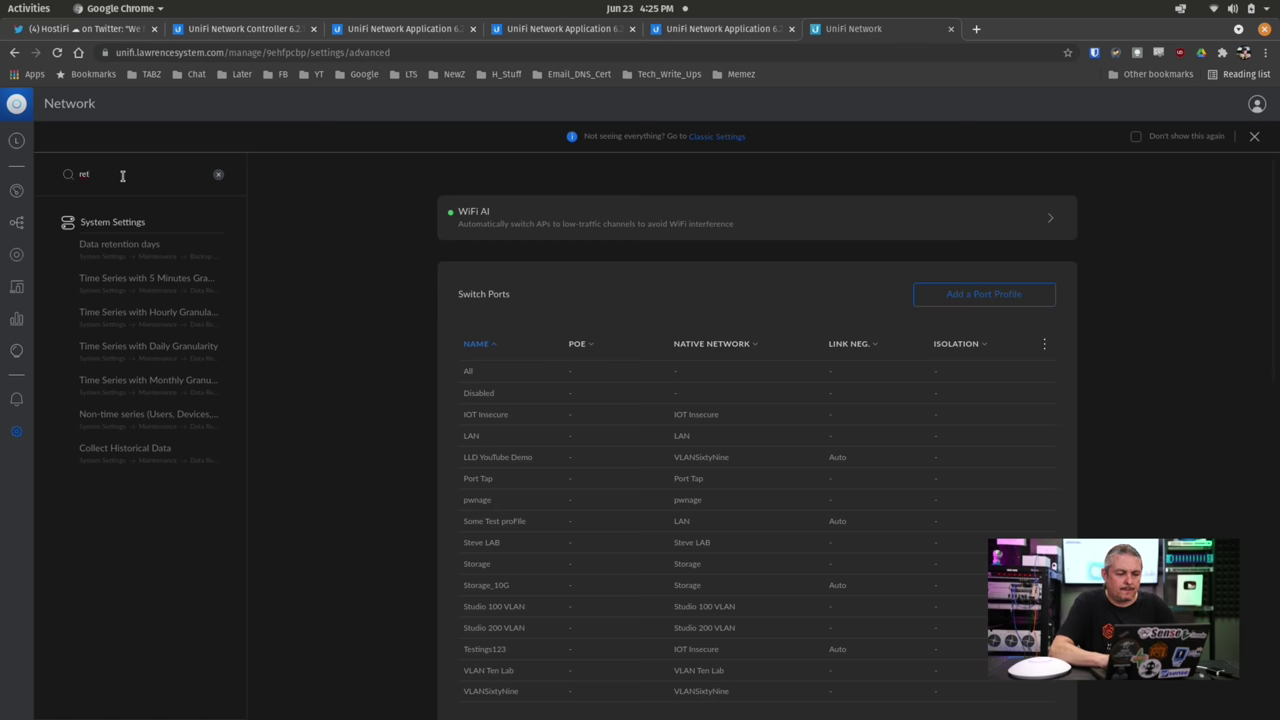
scroll(489, 329, "down", 1)
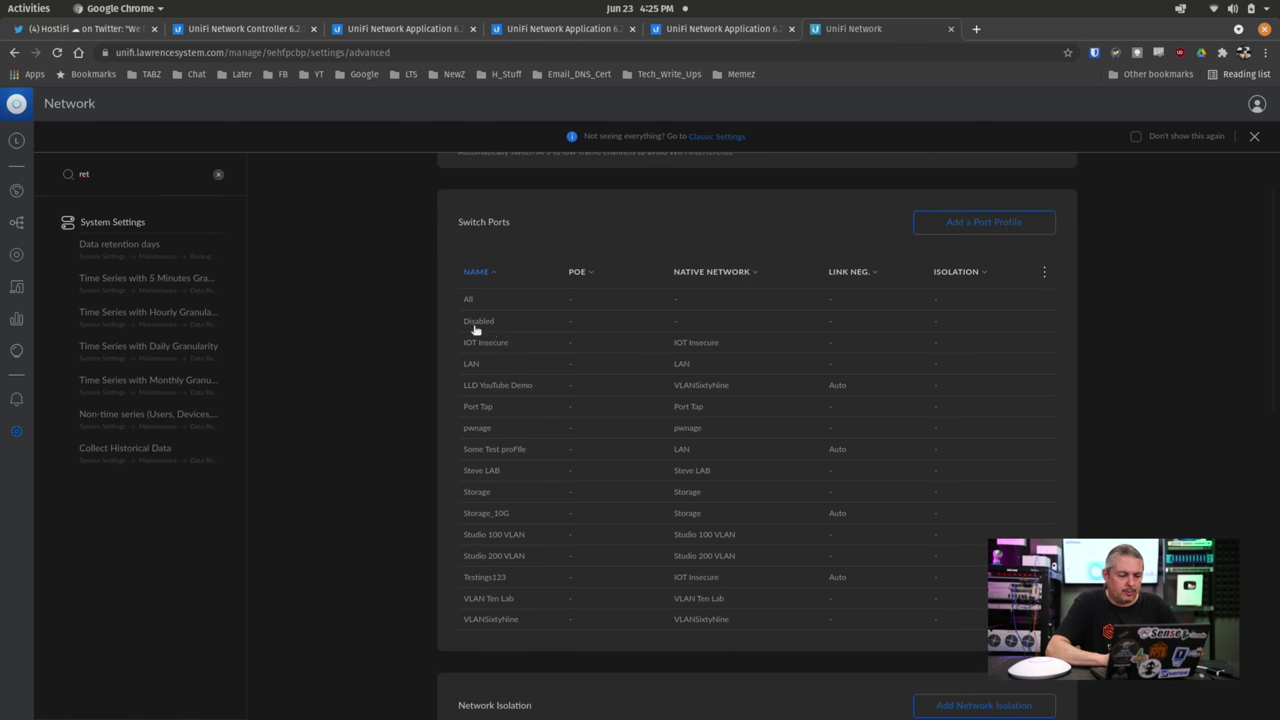
left_click(176, 284)
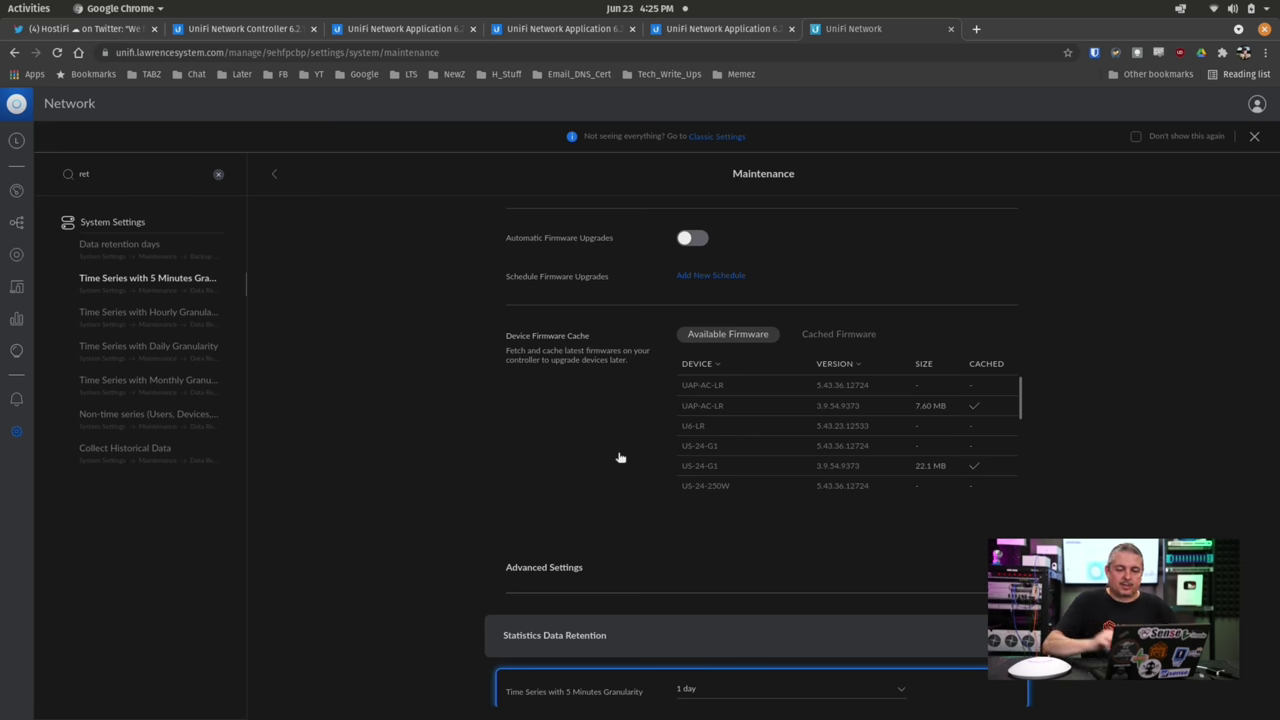
left_click(218, 176)
- Start a new network in the Networks settings and look through the devices offered as its router
left_click(132, 248)
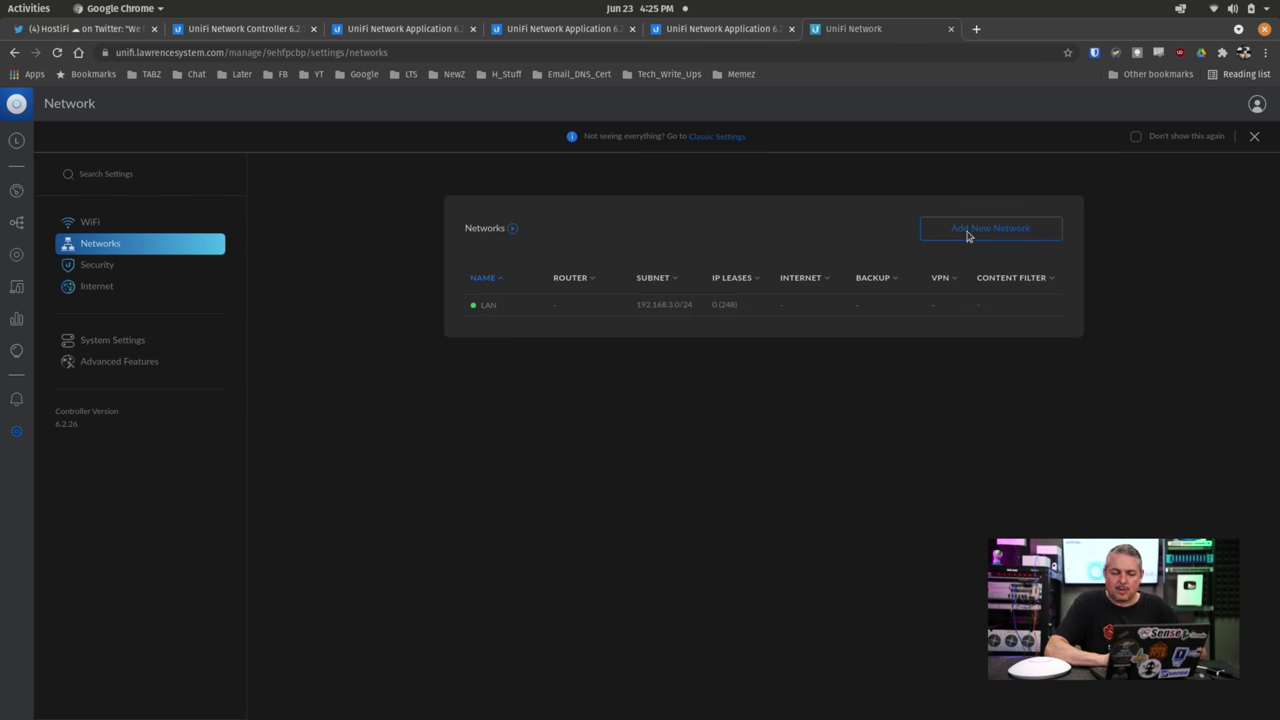
left_click(993, 229)
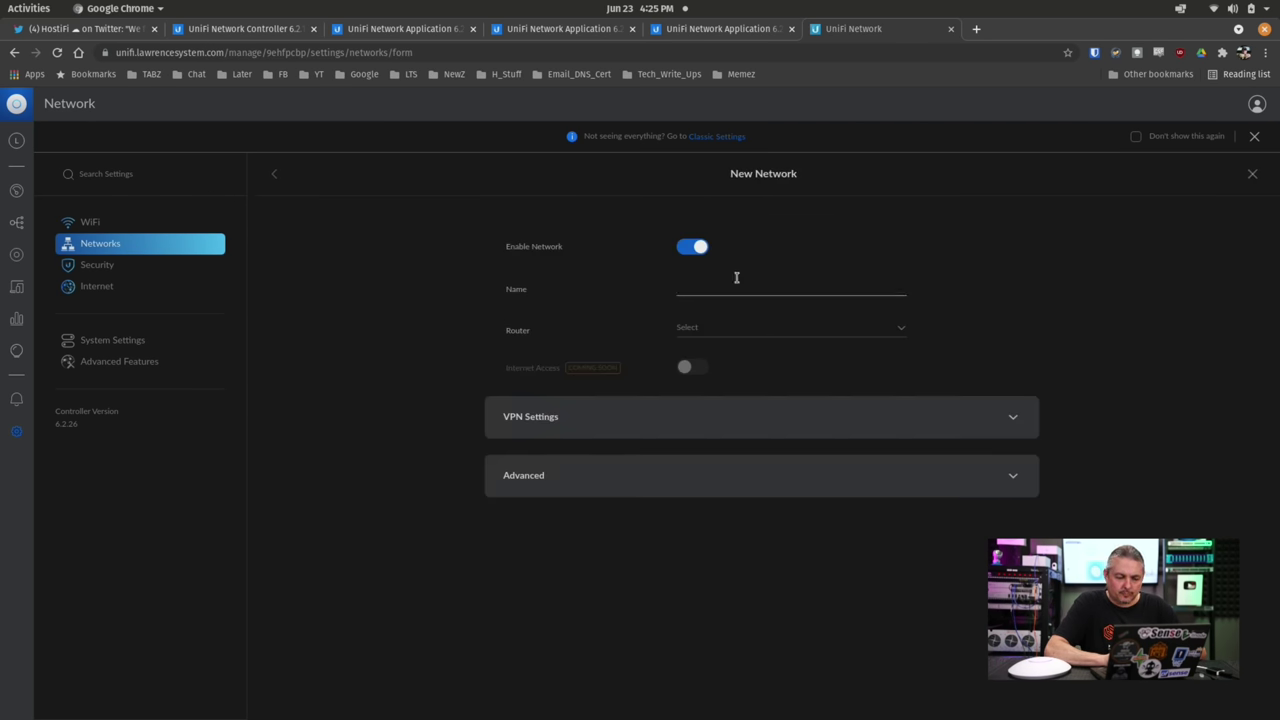
left_click(700, 291)
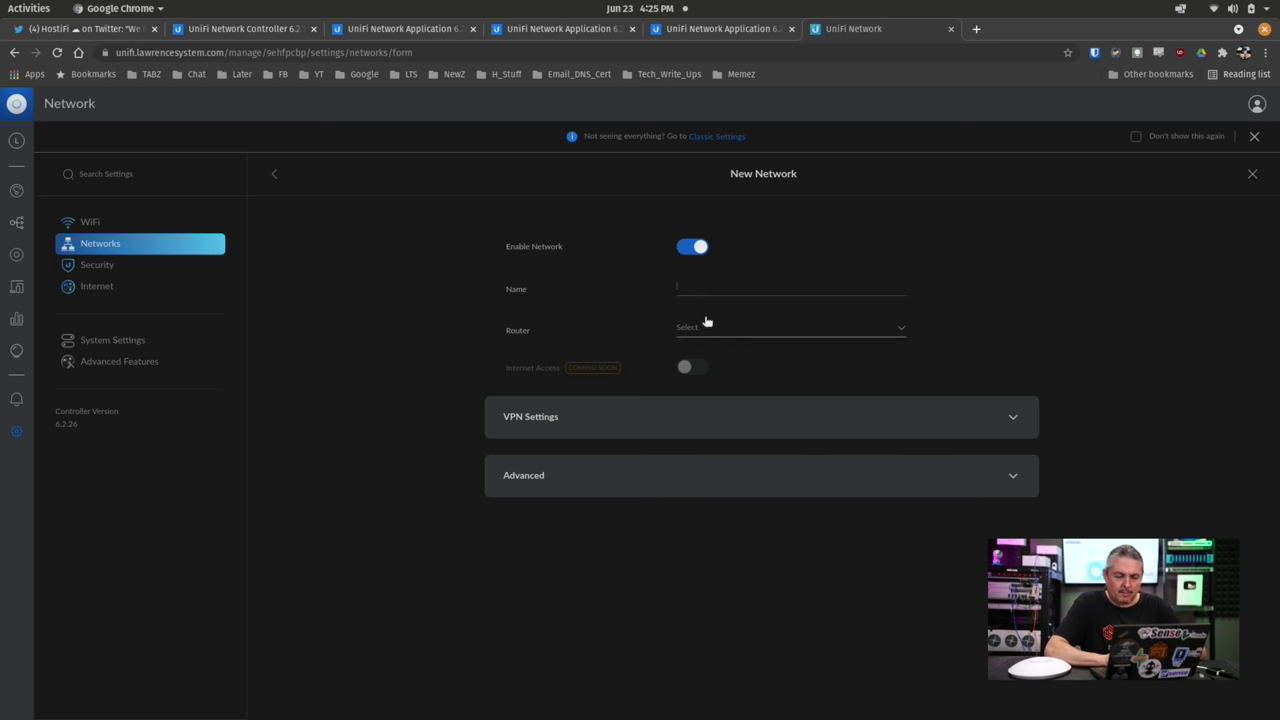
left_click(706, 327)
scroll(806, 397, "down", 1)
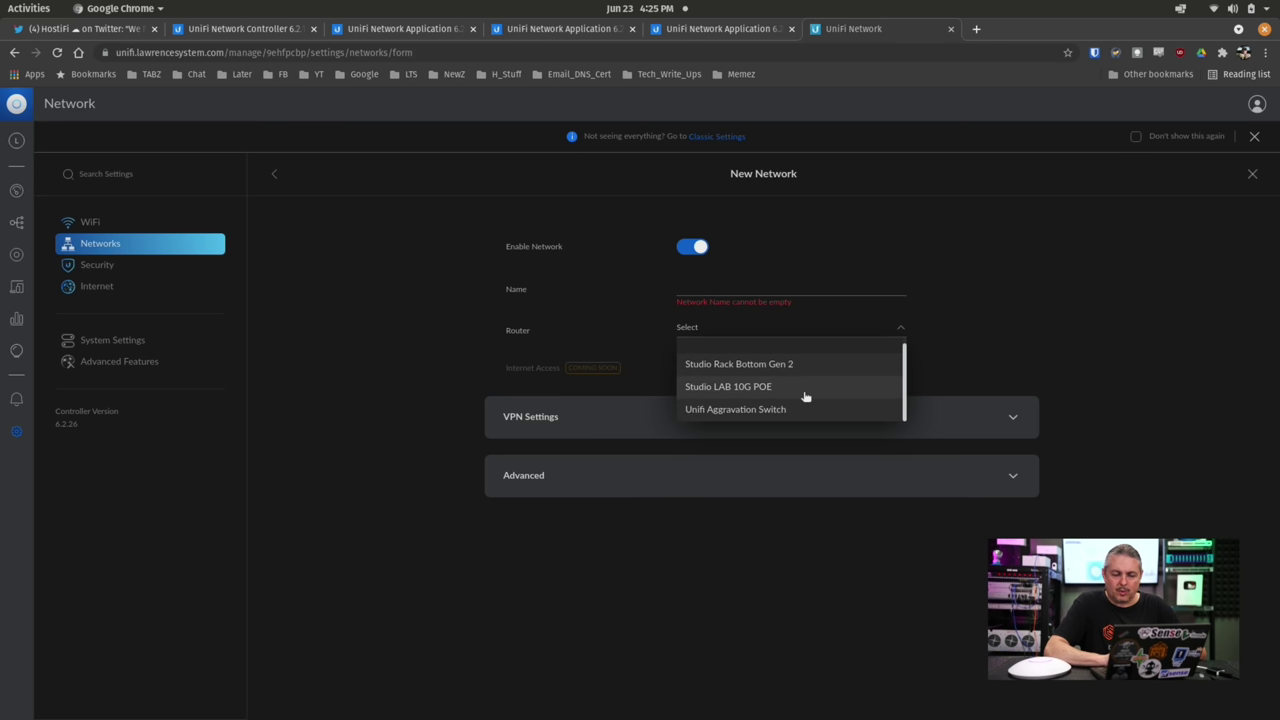
left_click(806, 397)
- Examine the new network's Advanced options, including the VLAN ID and DHCP settings, and close the form without saving
left_click(580, 477)
scroll(709, 507, "down", 2)
scroll(709, 507, "down", 3)
scroll(709, 507, "down", 4)
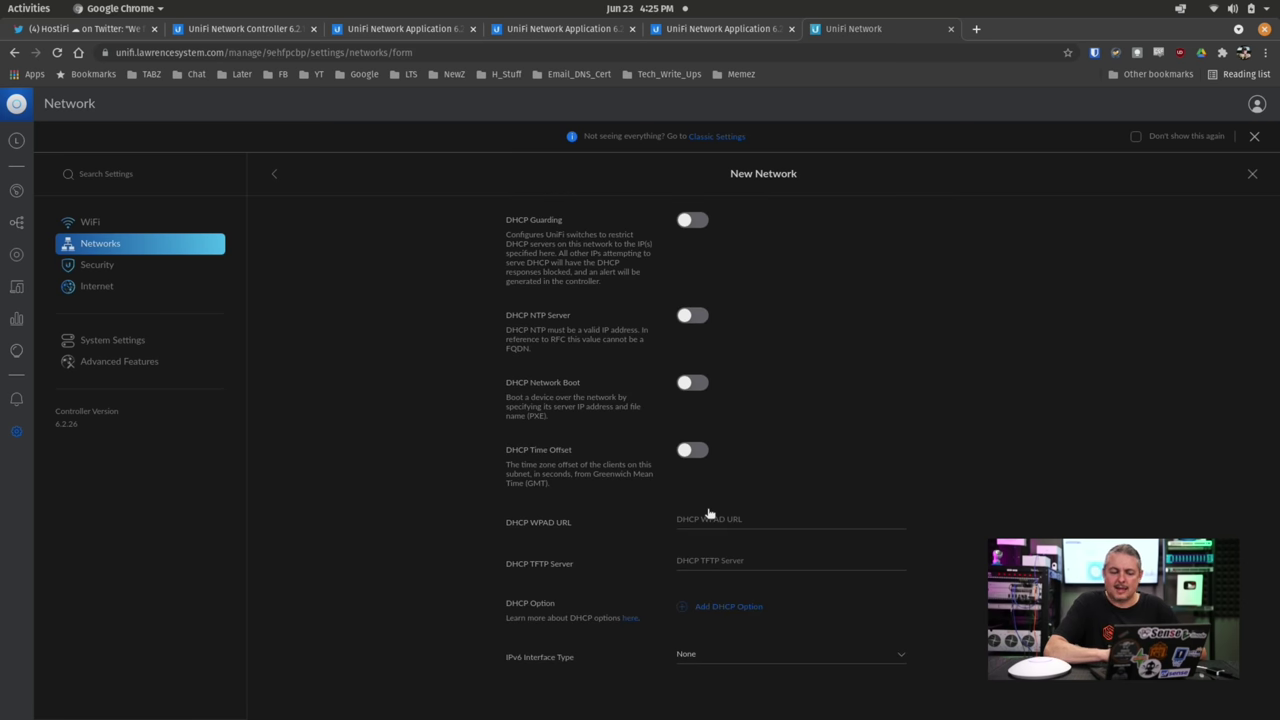
scroll(709, 513, "up", 10)
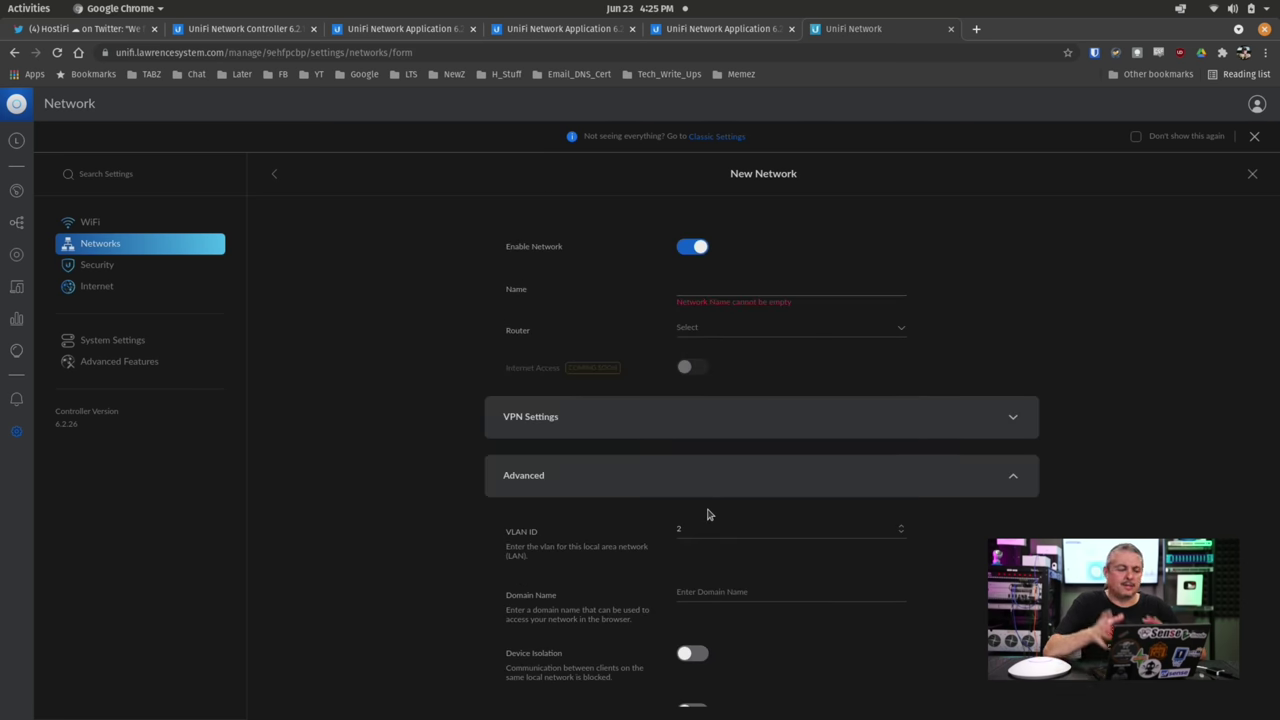
left_click(1255, 174)
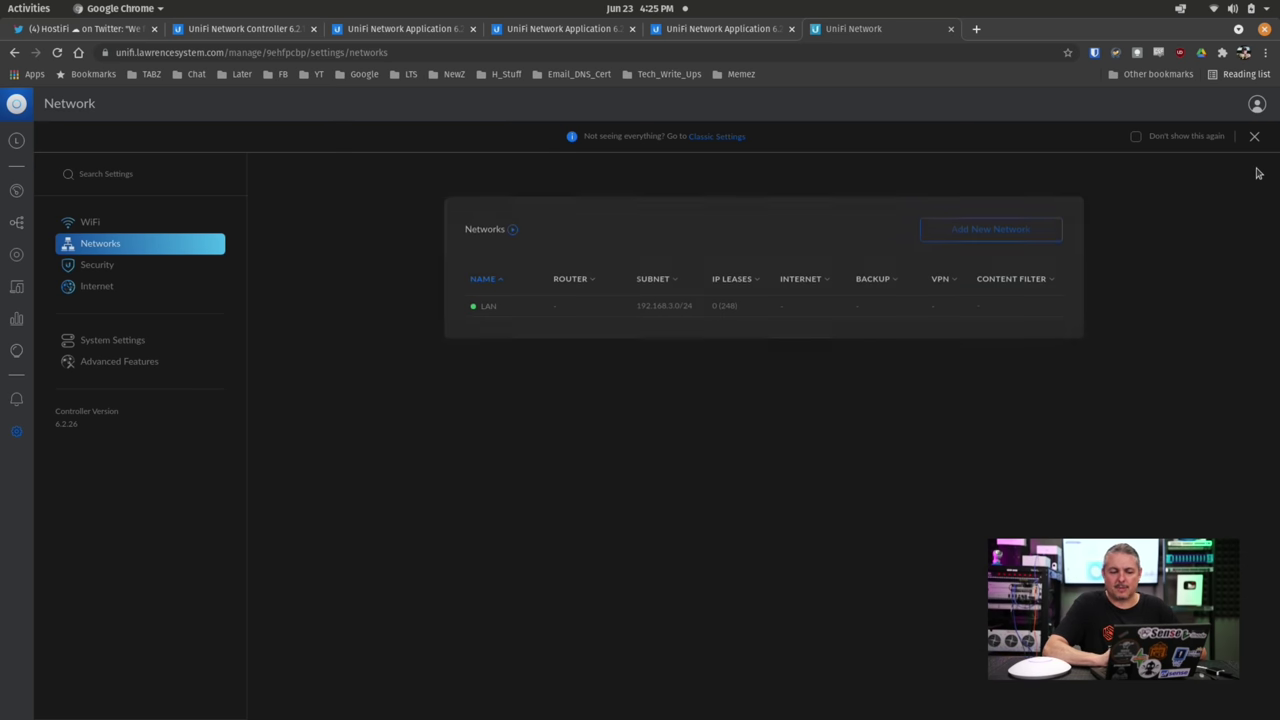
- Turn off the New User Interface in System Settings to return to the classic interface, and look over the dashboard
left_click(737, 138)
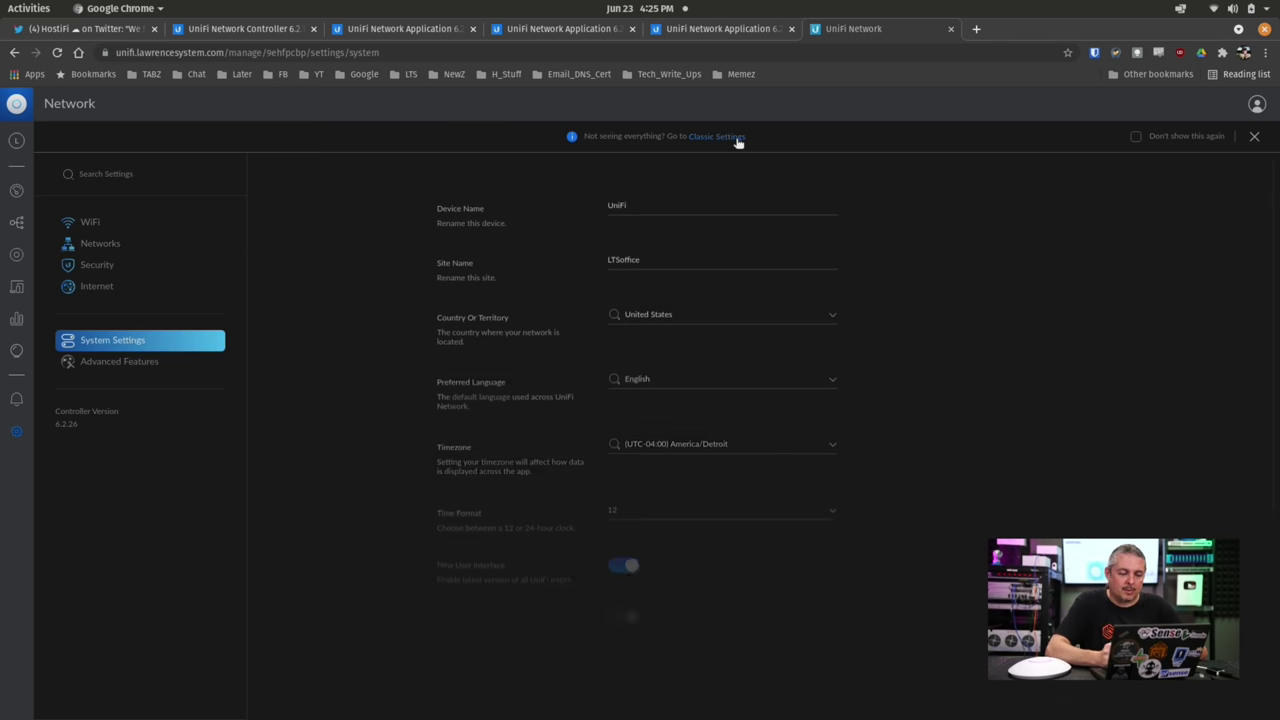
scroll(650, 365, "down", 4)
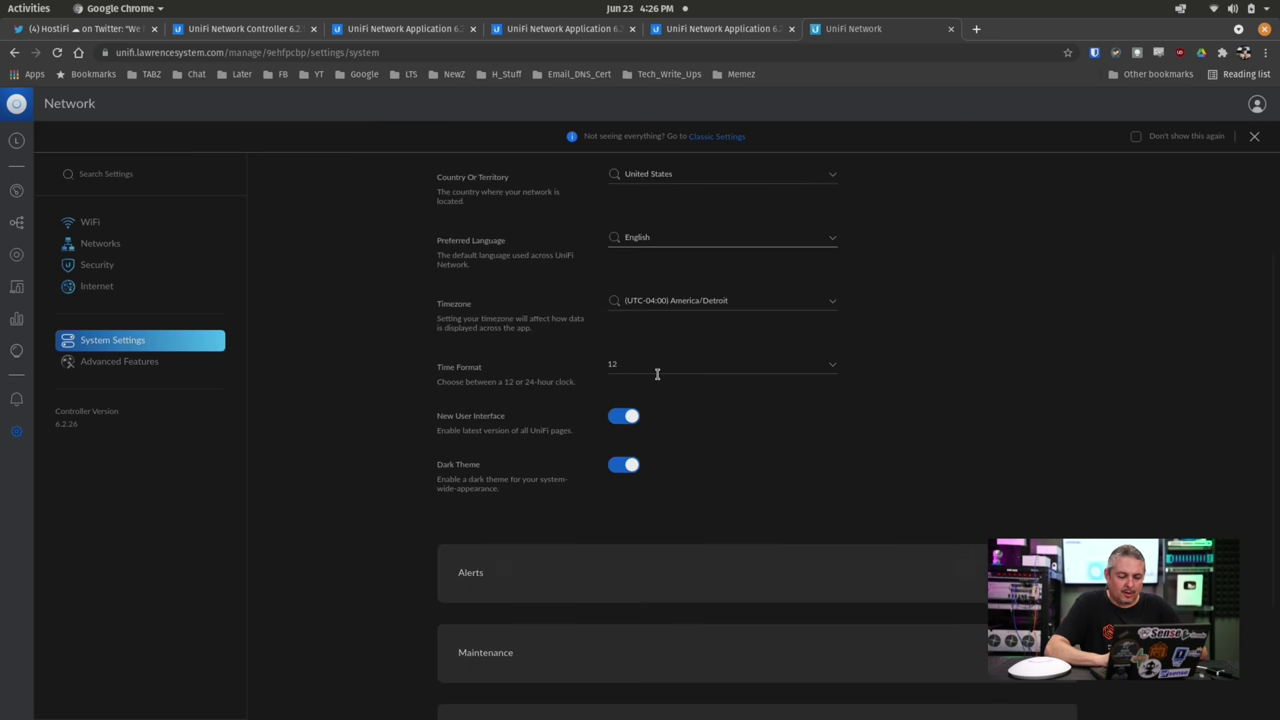
left_click(630, 347)
left_click(729, 445)
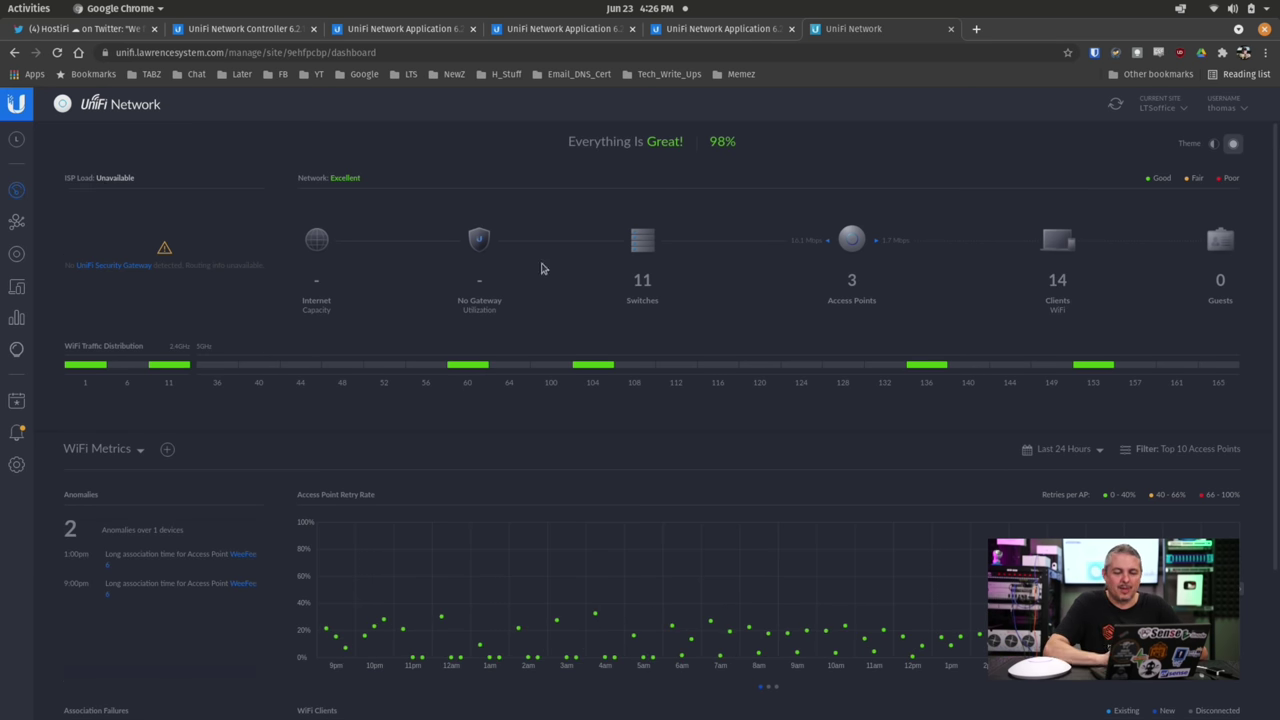
mouse_move(730, 140)
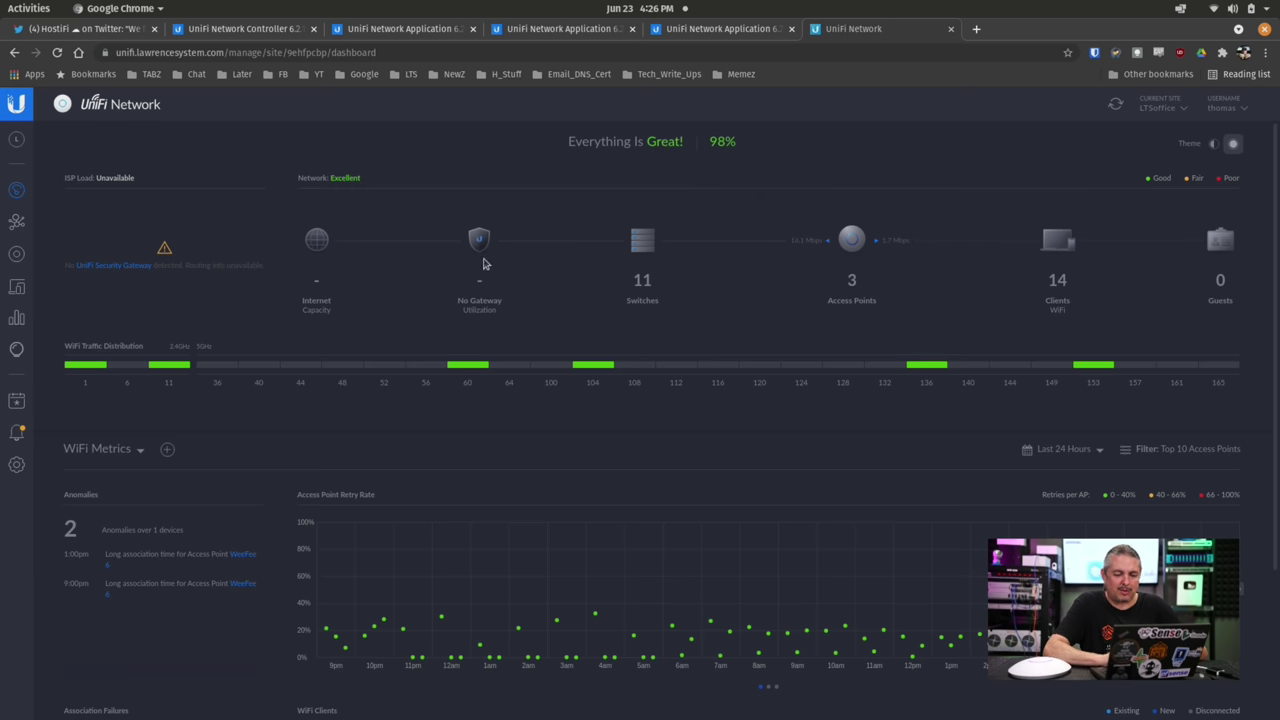
scroll(485, 285, "down", 3)
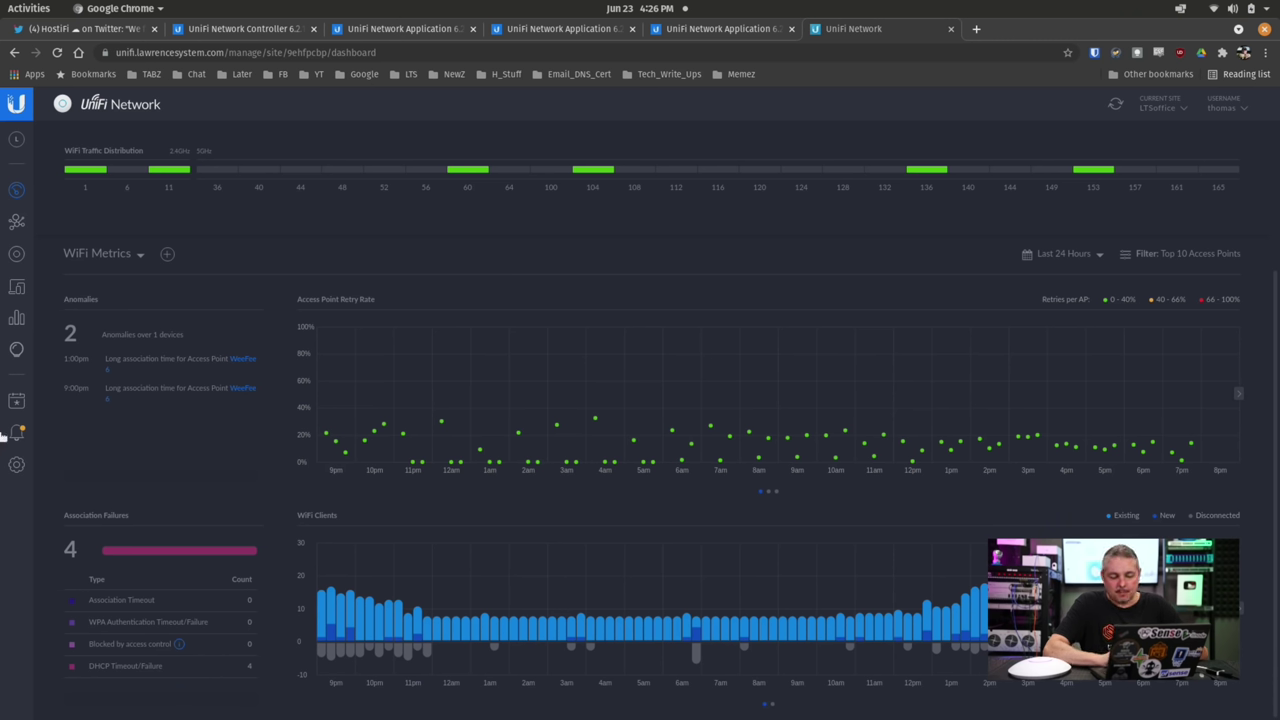
- Open the Studio100 wireless network for editing in the classic settings and examine its security and advanced options
left_click(15, 466)
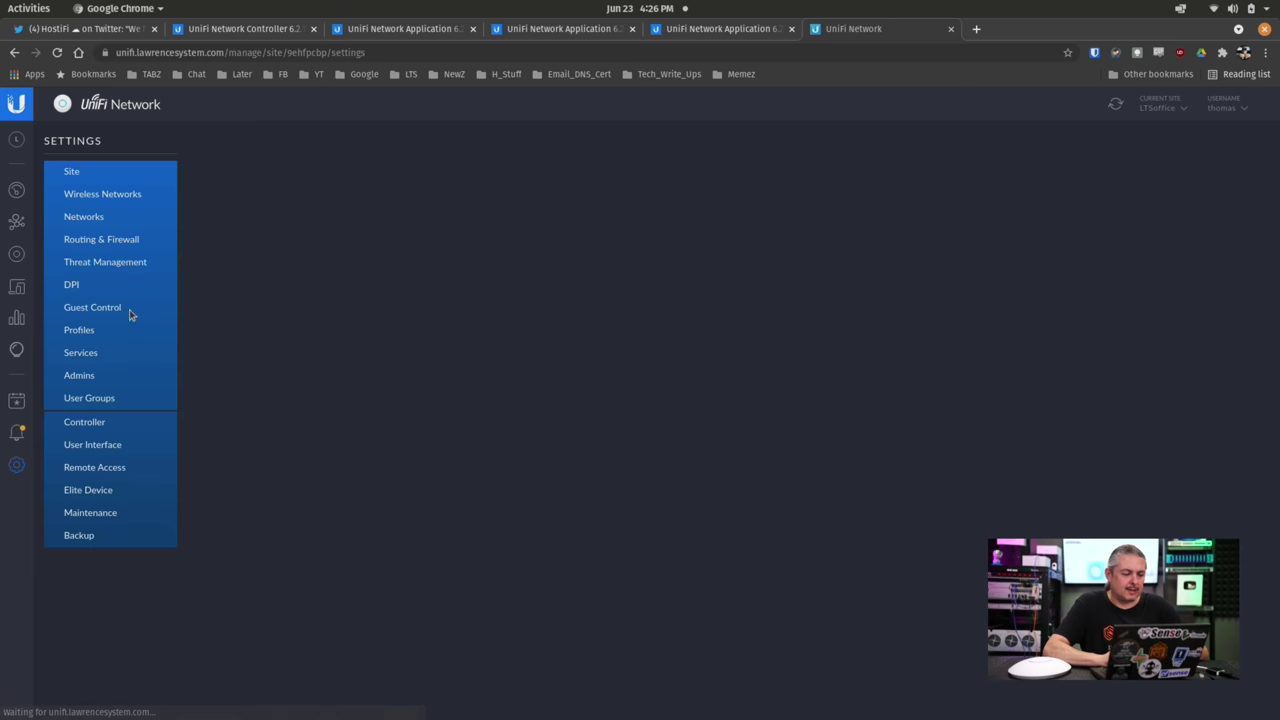
left_click(145, 197)
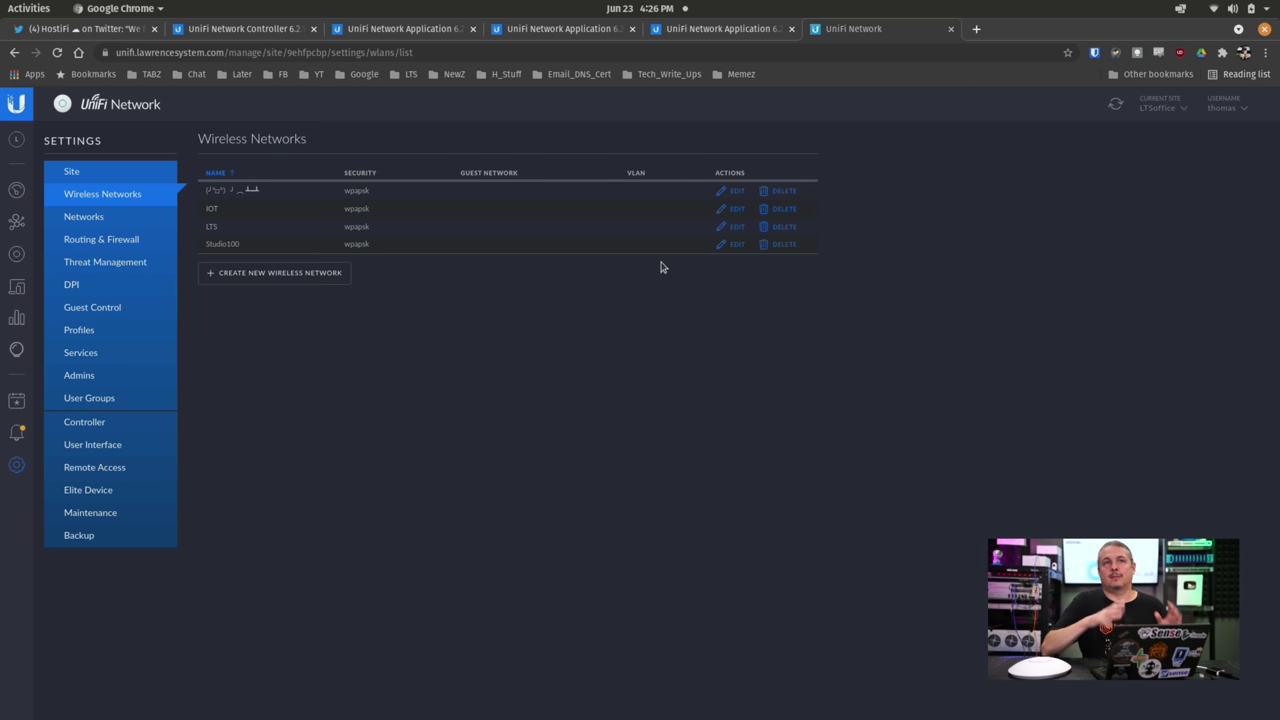
left_click(736, 245)
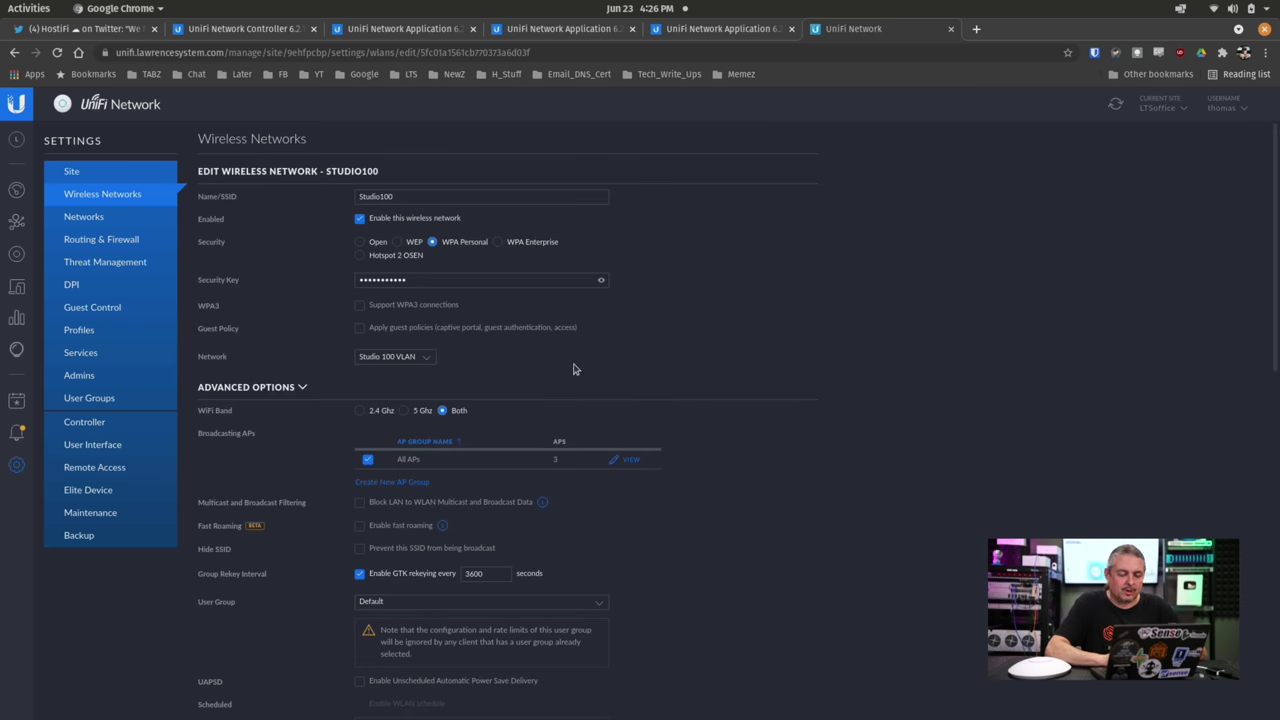
scroll(571, 366, "down", 3)
scroll(571, 366, "up", 3)
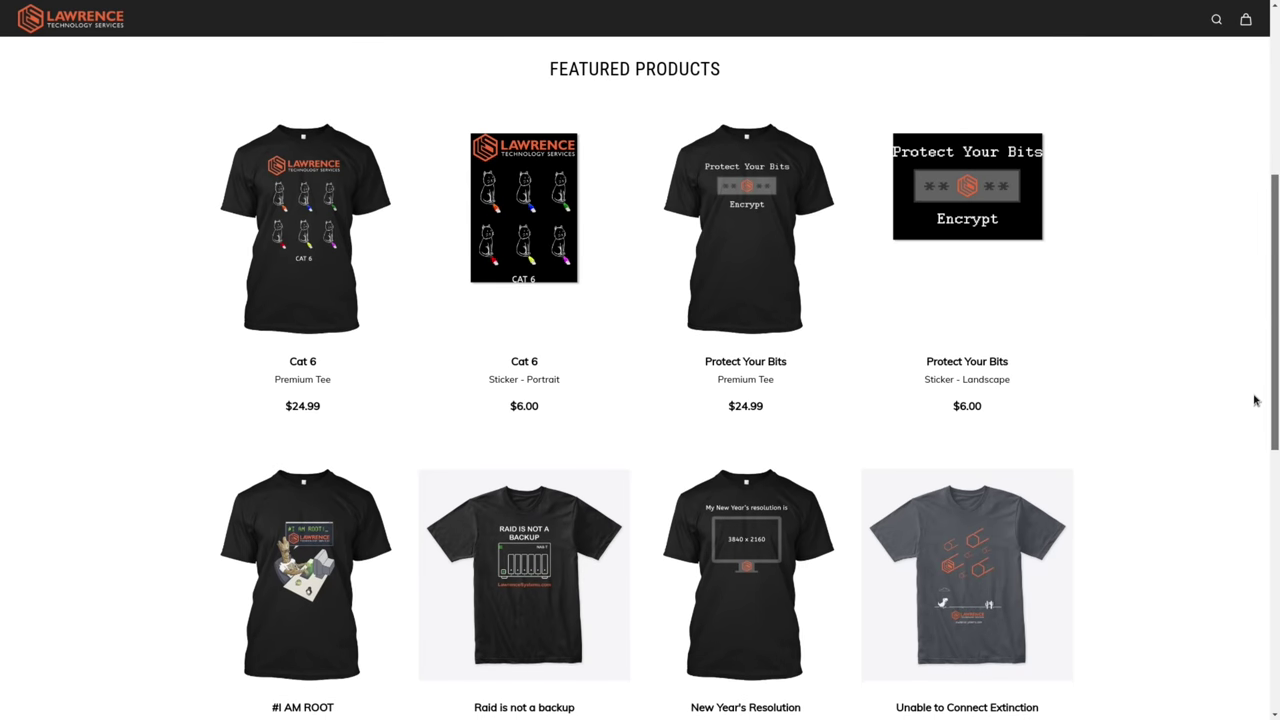
- Open the "DNS Malware Filtering Compared" topic on the Lawrence Technology Services forum and skim its replies
left_click(313, 211)
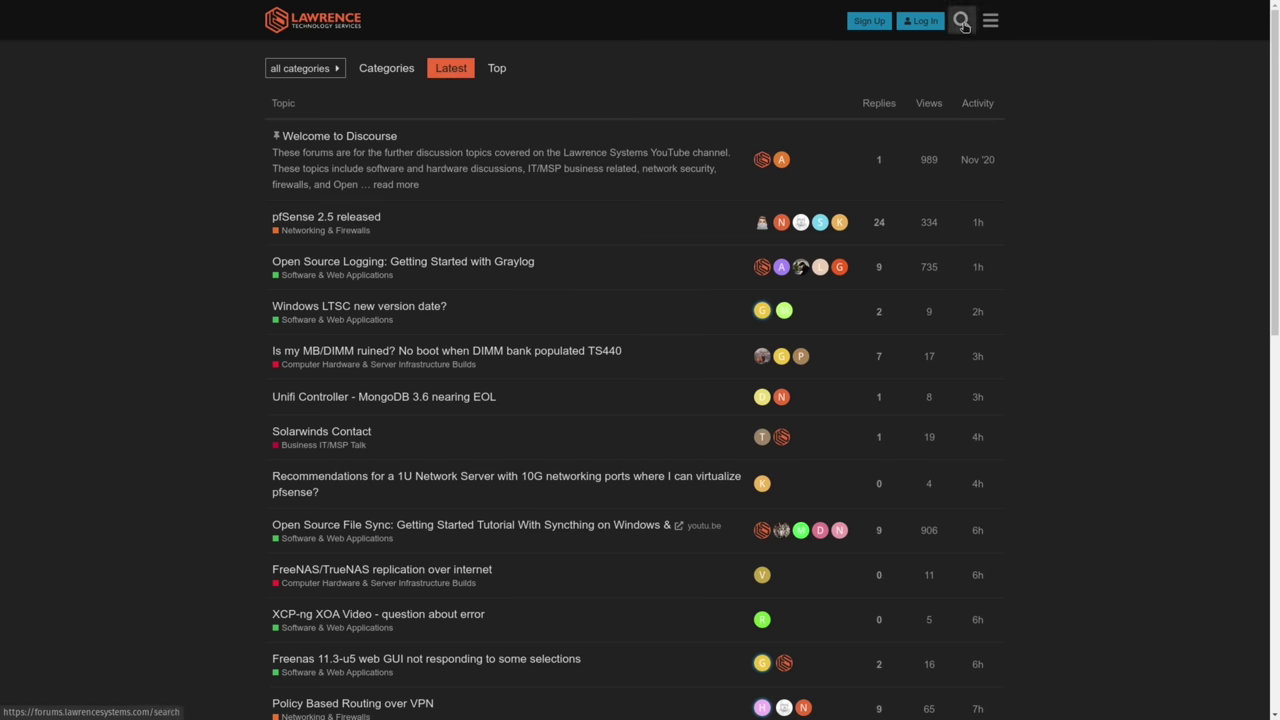
left_click(962, 21)
left_click(808, 106)
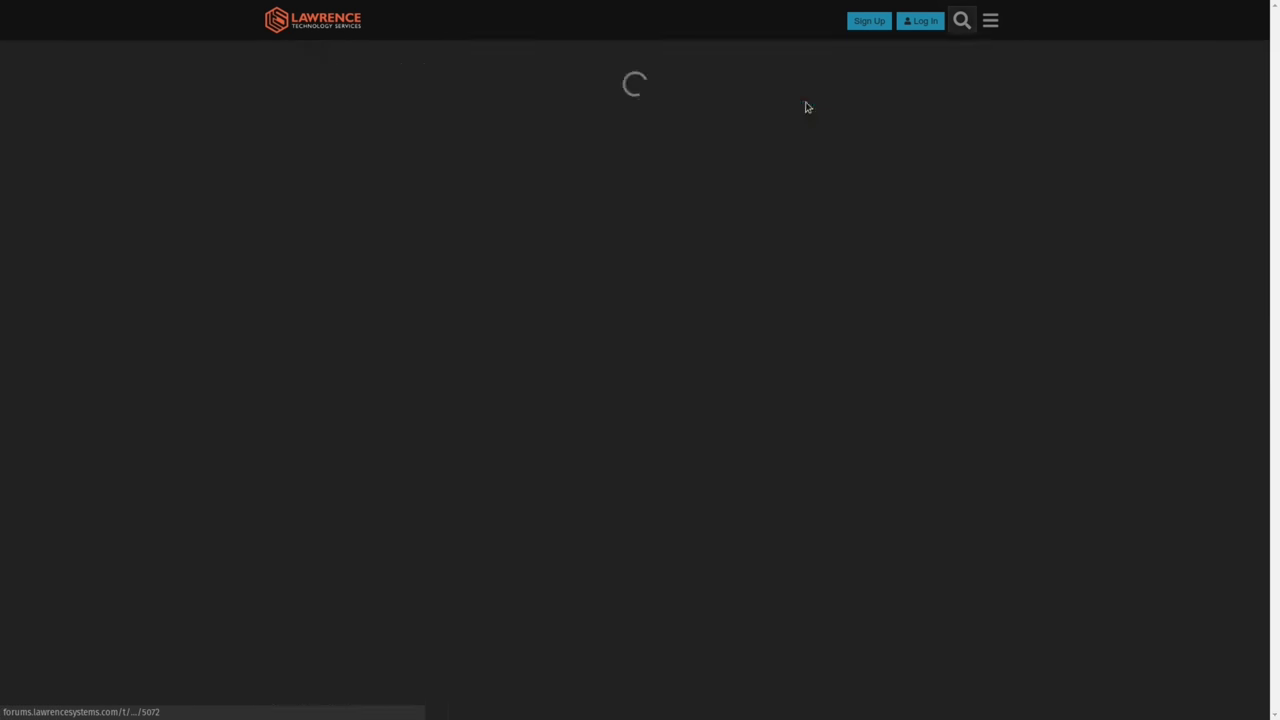
scroll(798, 253, "down", 7)
scroll(840, 243, "down", 6)
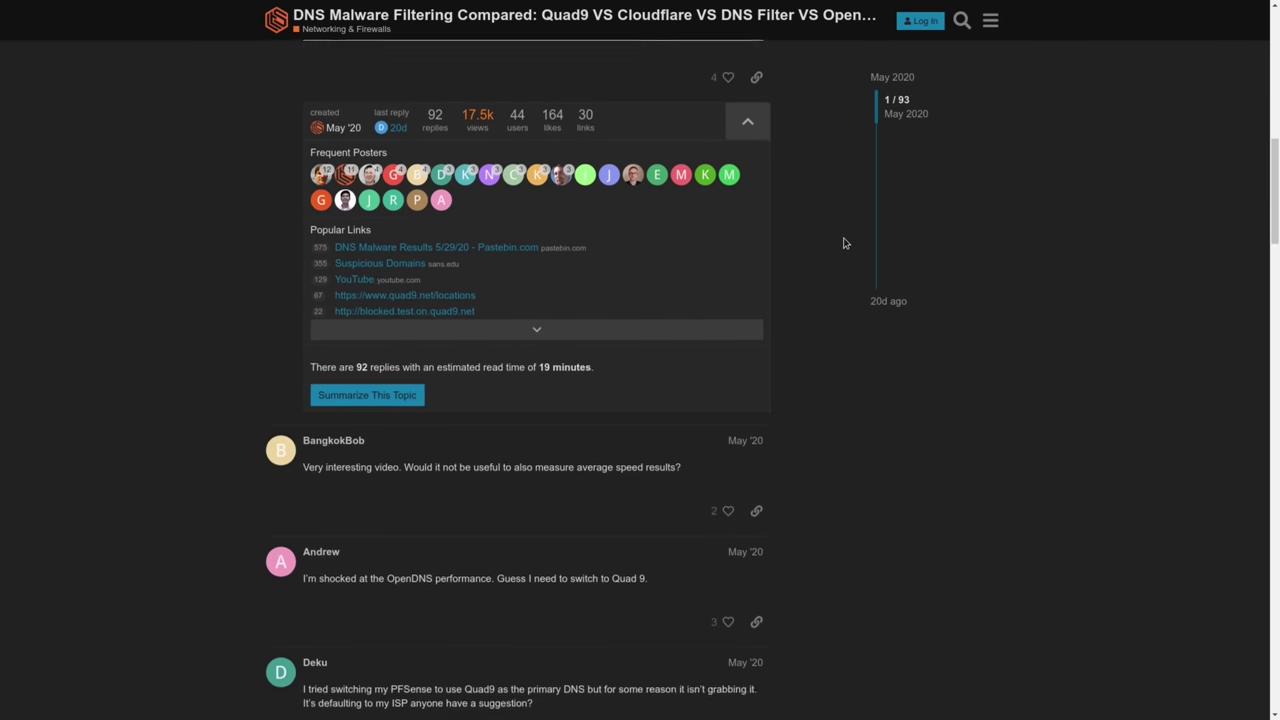